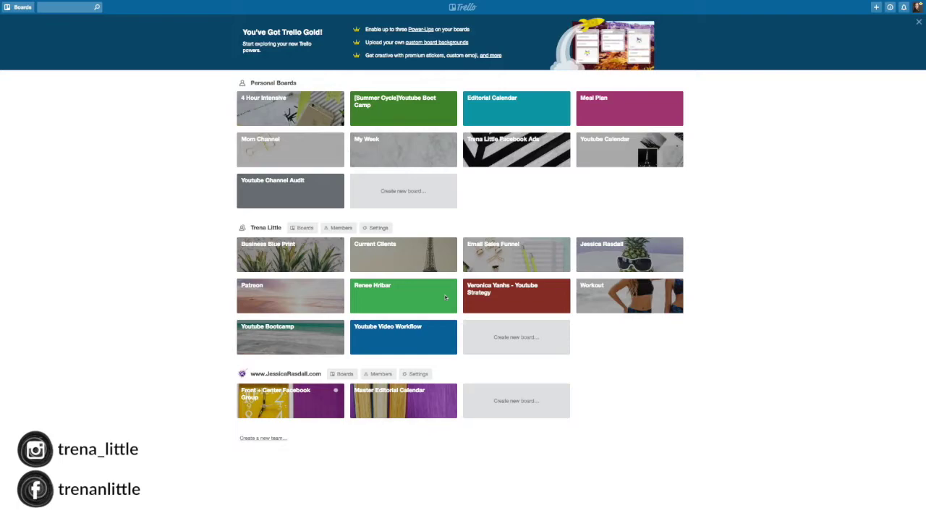
On the My Week board, add an 'edit homepage' card under Monthly To Dos.
left_click(403, 152)
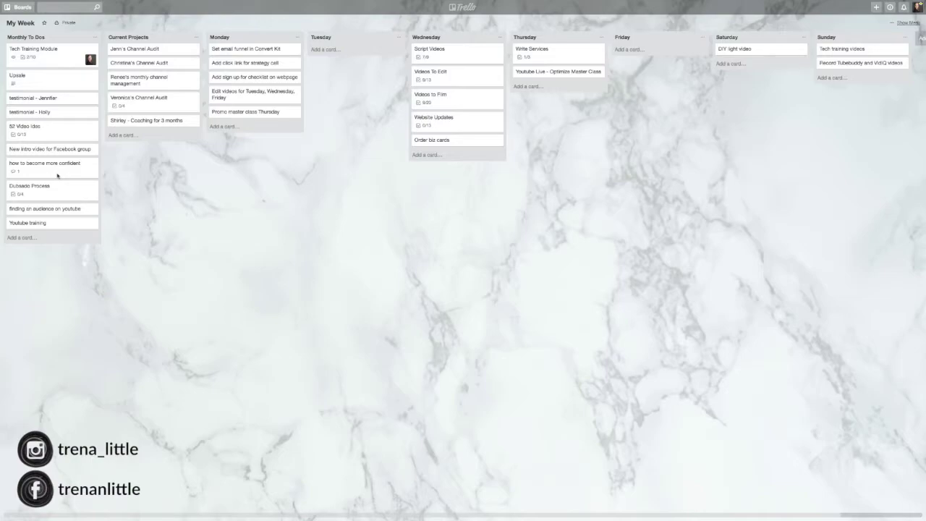
left_click(30, 239)
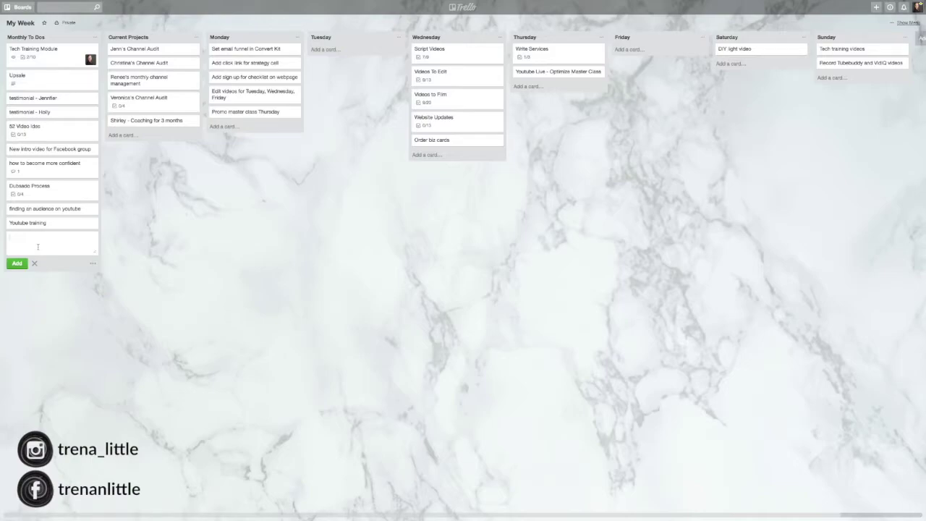
type("A")
key("BackSpace")
type("edit homepage")
key("Return")
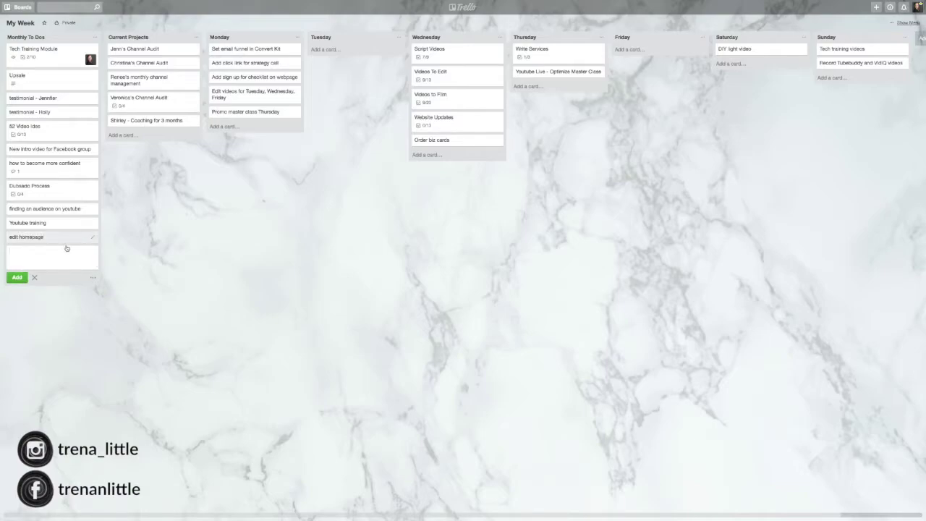
Drag the edit homepage card to Tuesday, then create, move and archive a stray 'MOnday' list.
left_click_drag(56, 241, 354, 56)
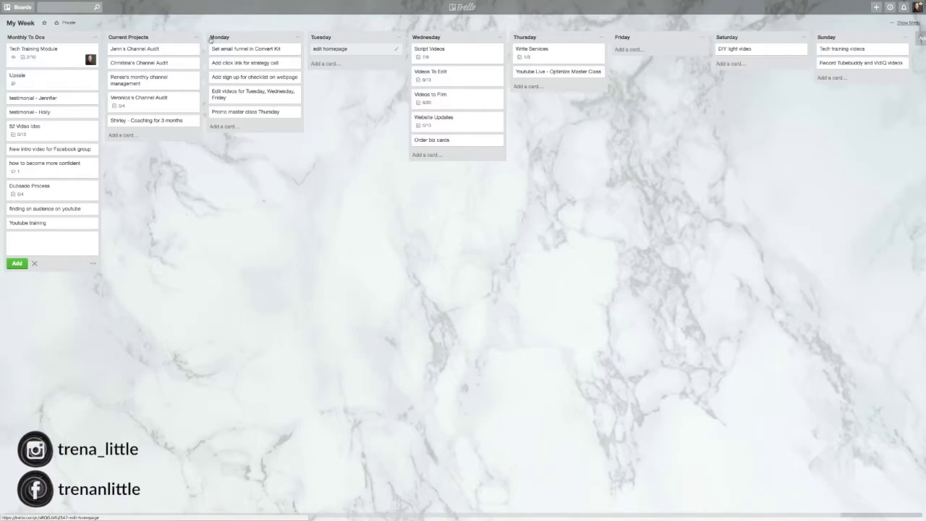
scroll(604, 153, "right", 3)
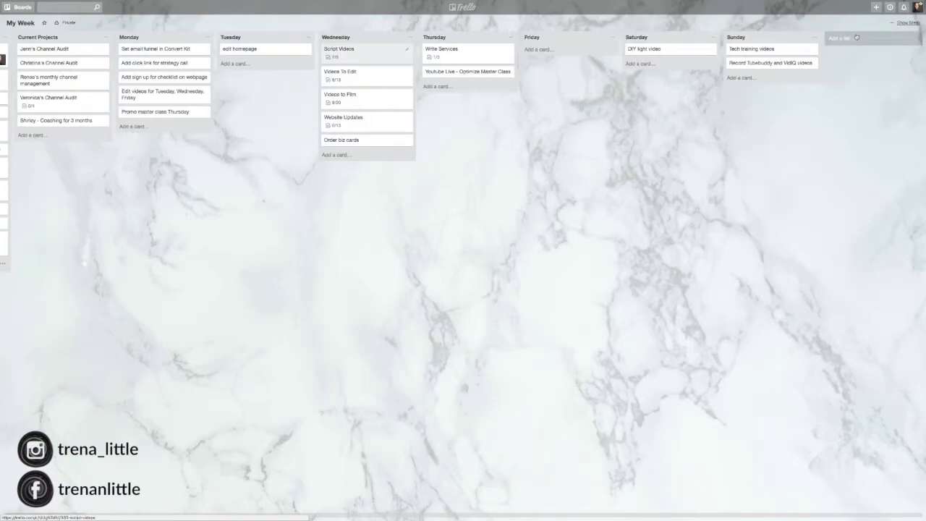
left_click(856, 38)
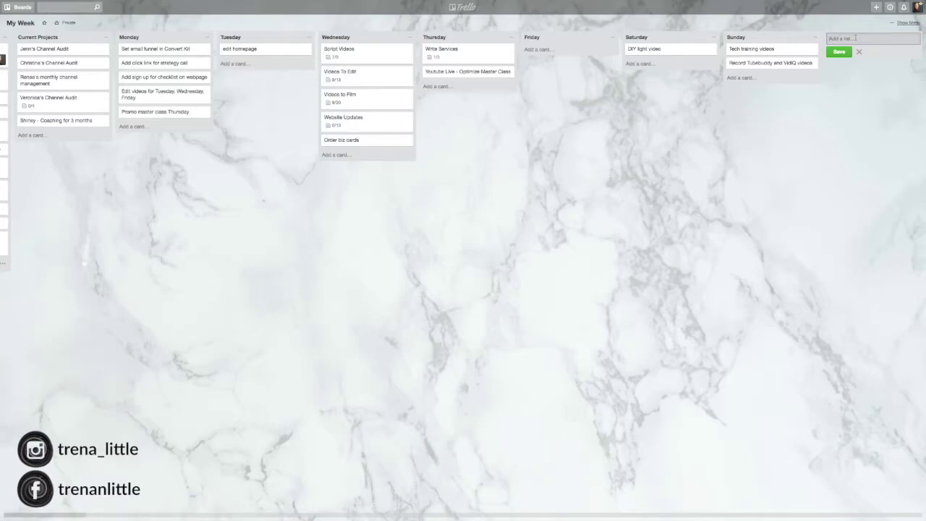
type("MOnday")
key("Return")
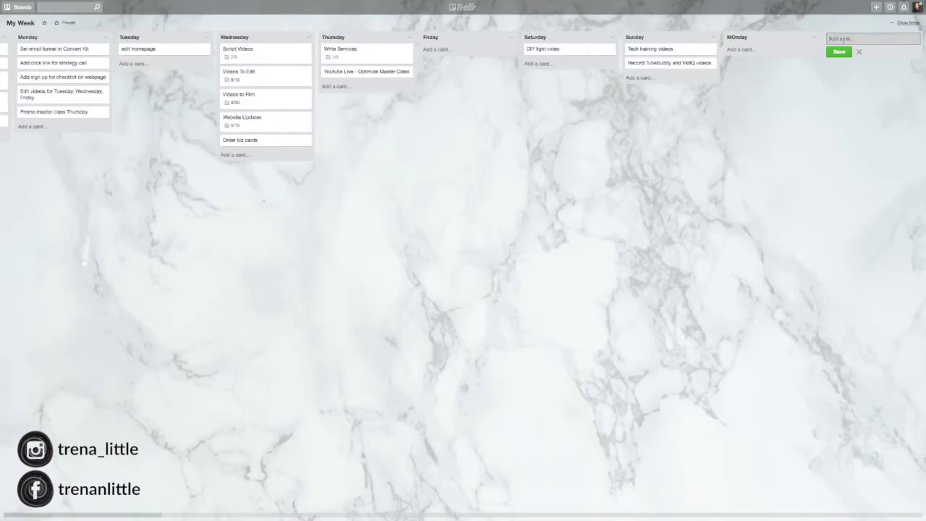
left_click_drag(759, 41, 147, 45)
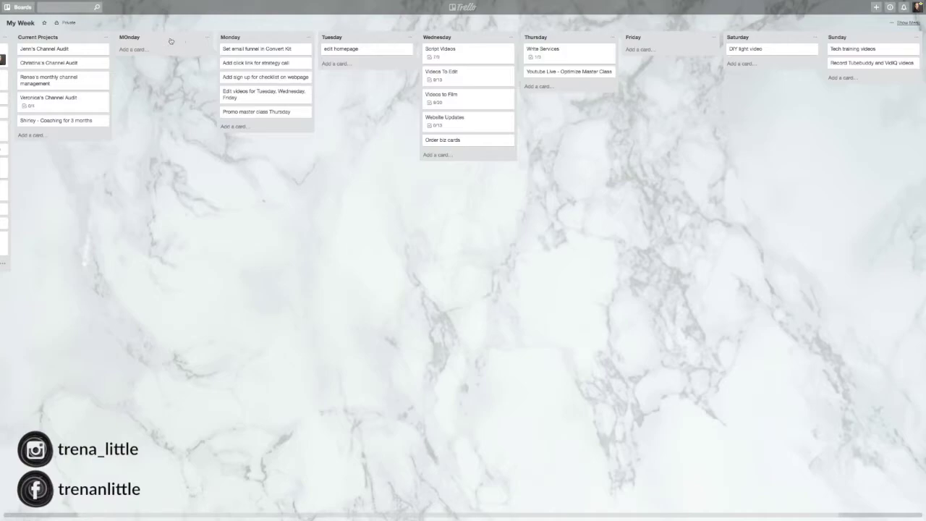
left_click(206, 38)
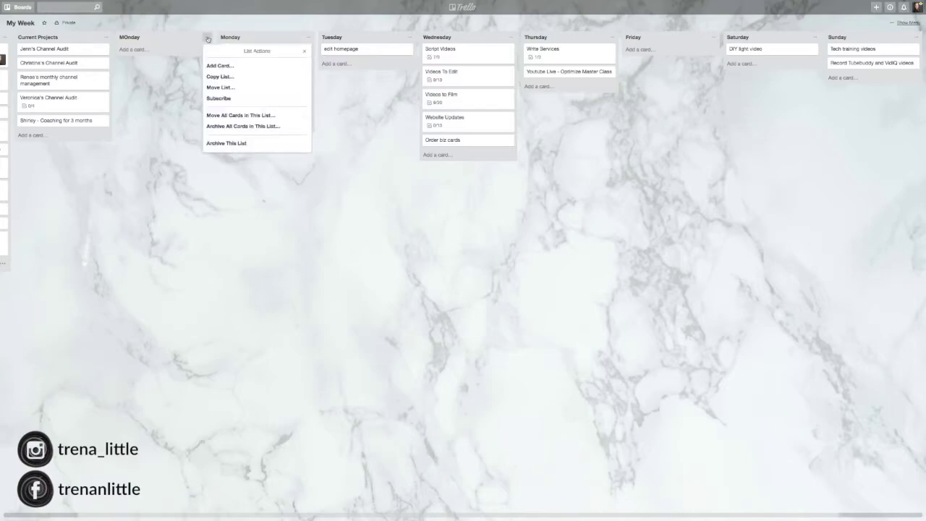
left_click(232, 144)
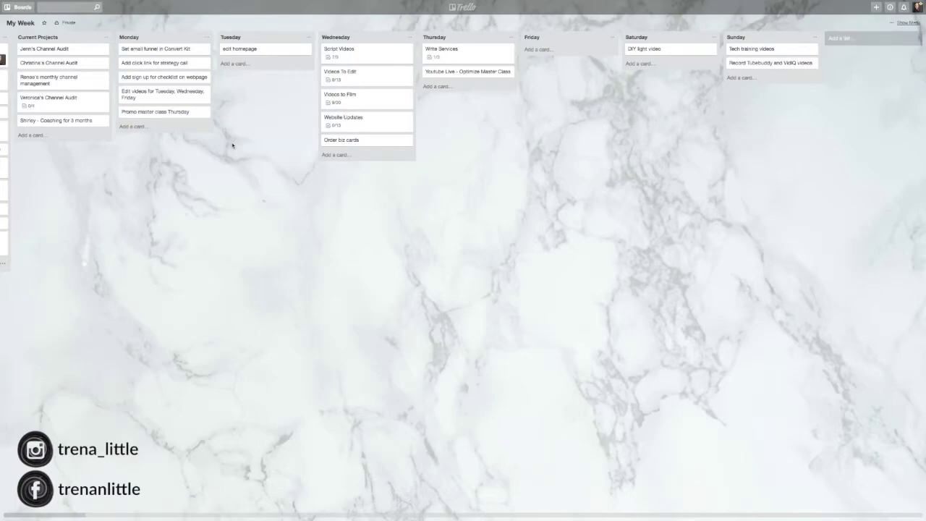
Add an 'AM' card to Thursday, give it the green label, and move it to the top.
left_click(436, 87)
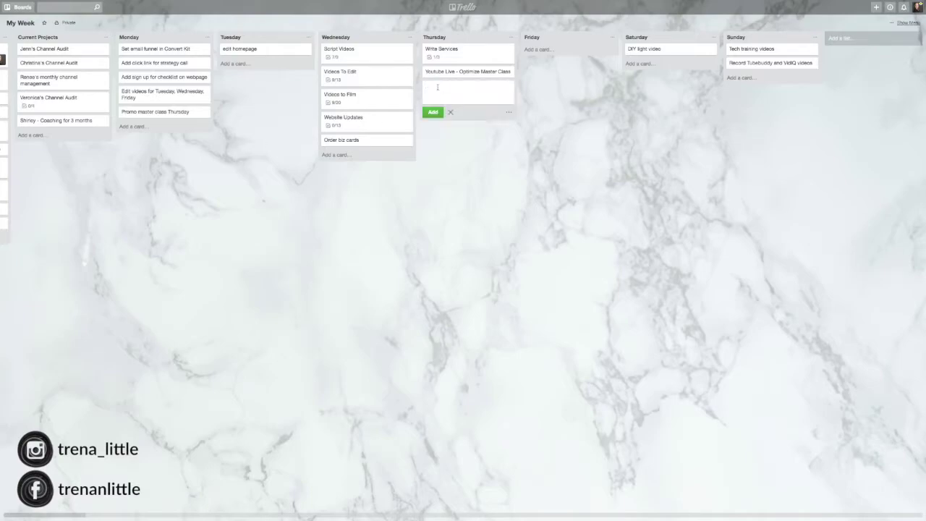
type("AM")
key("Return")
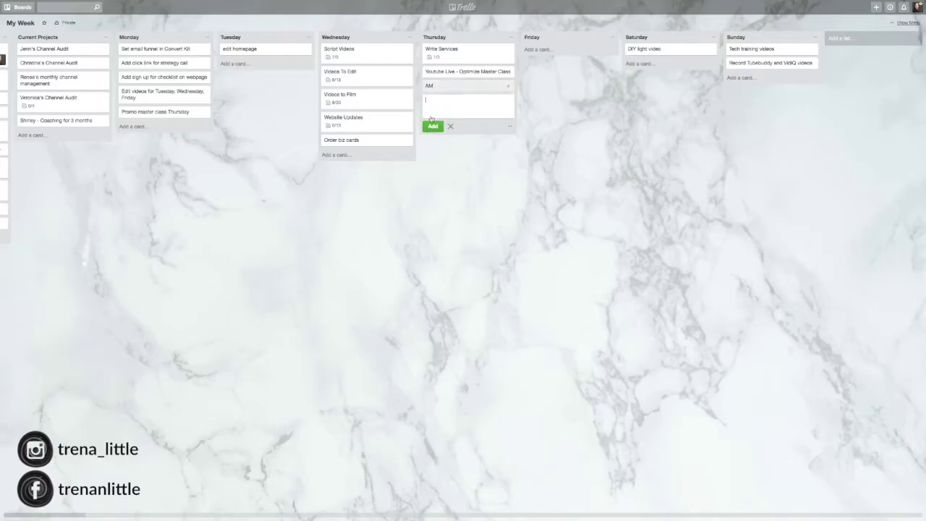
left_click(434, 86)
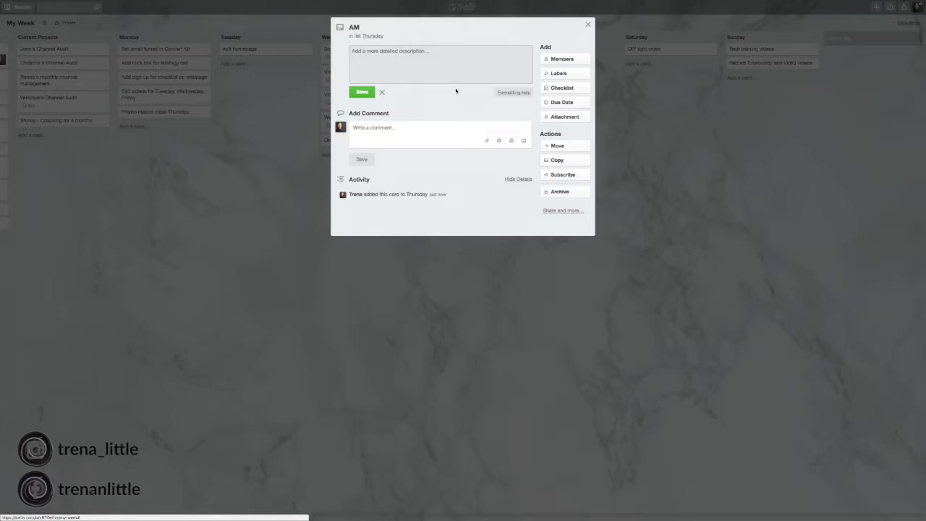
left_click(553, 75)
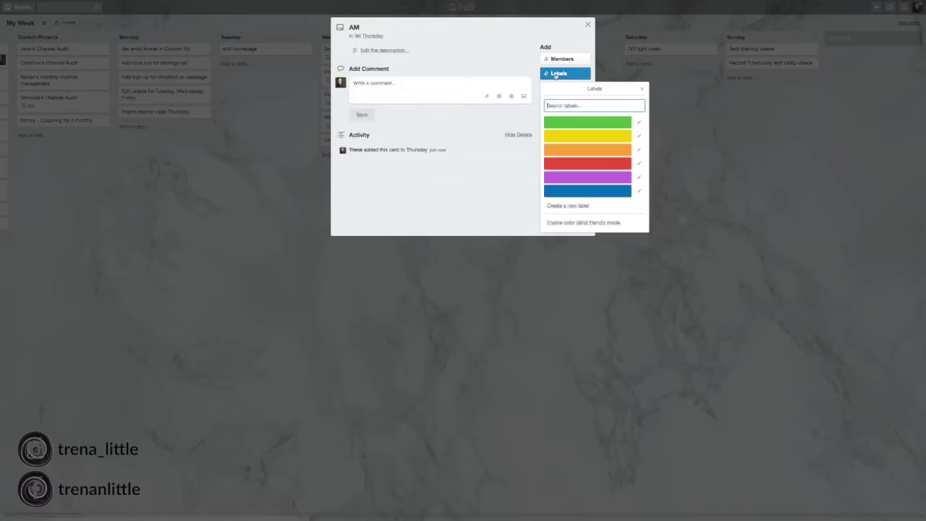
left_click(573, 128)
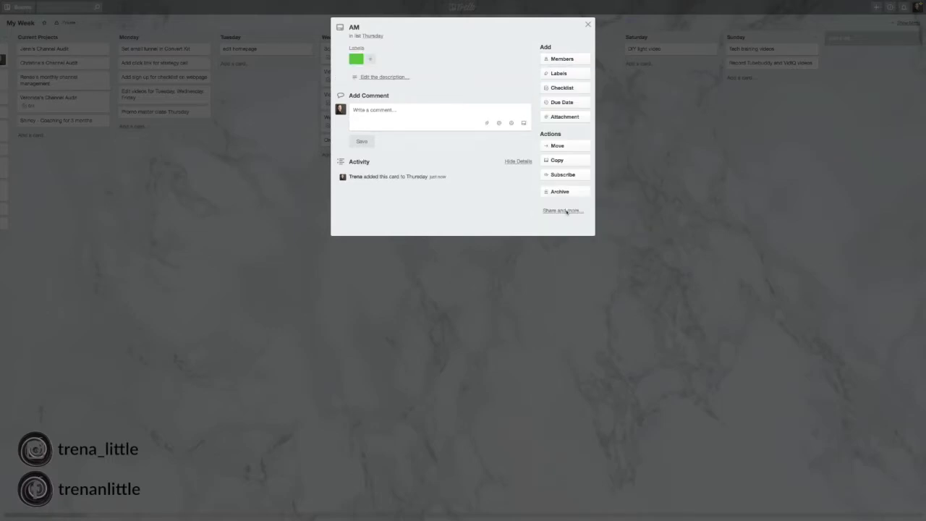
left_click(588, 24)
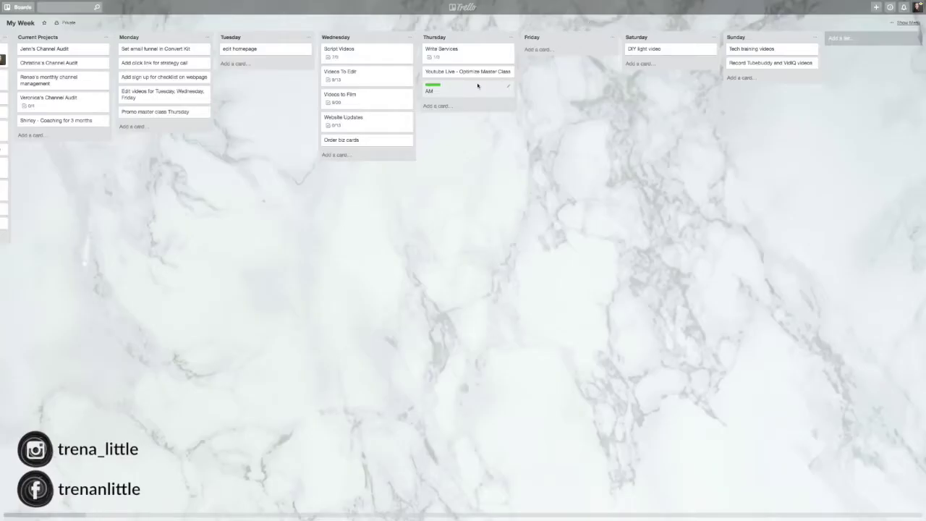
left_click_drag(465, 87, 467, 48)
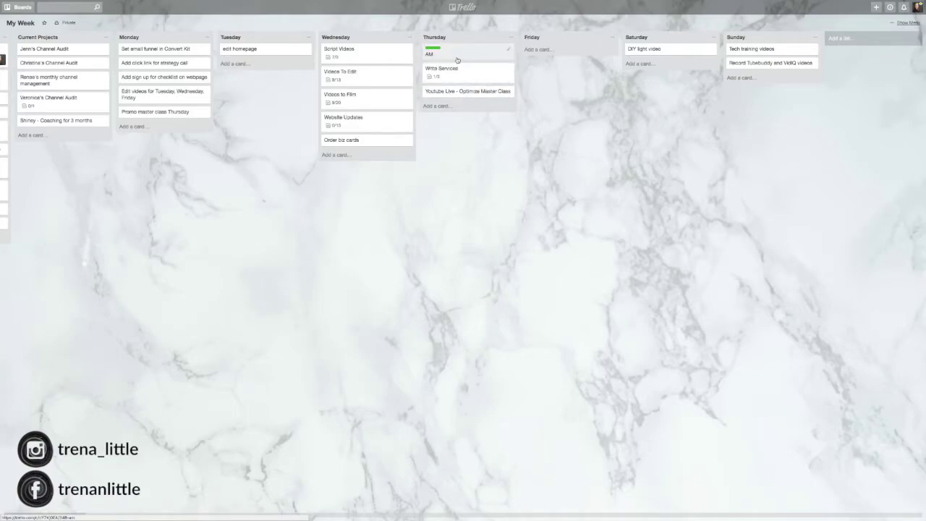
left_click(435, 106)
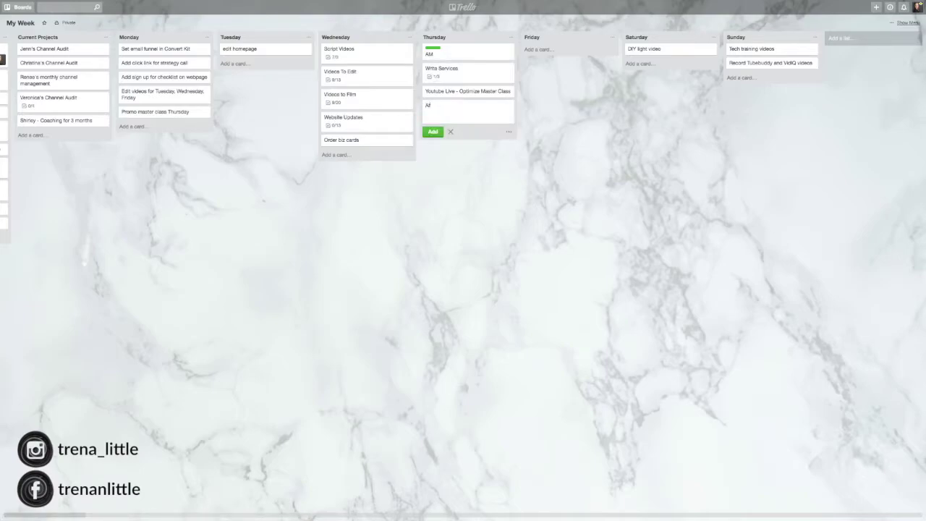
Create a yellow-labelled 'Afternoon' card in Thursday and place Youtube Live below it.
type("Afternoon")
key("Return")
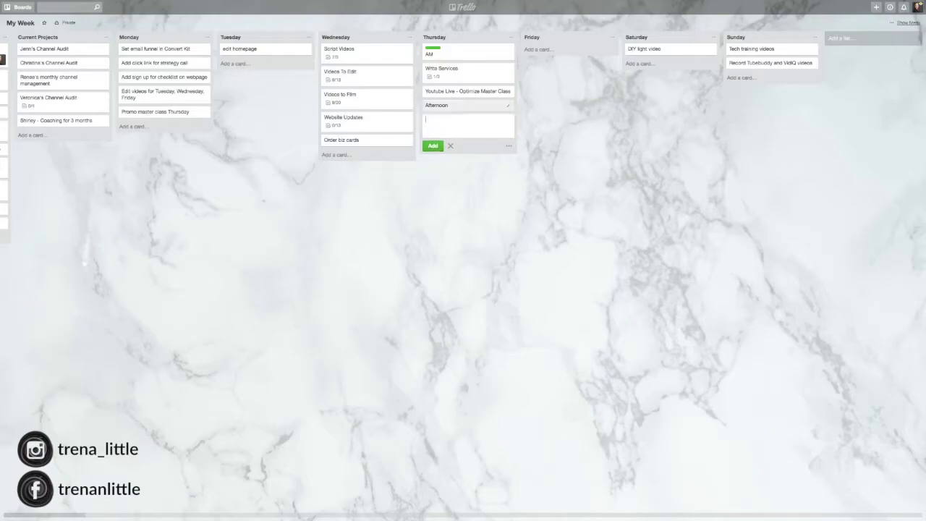
left_click(457, 111)
left_click(556, 75)
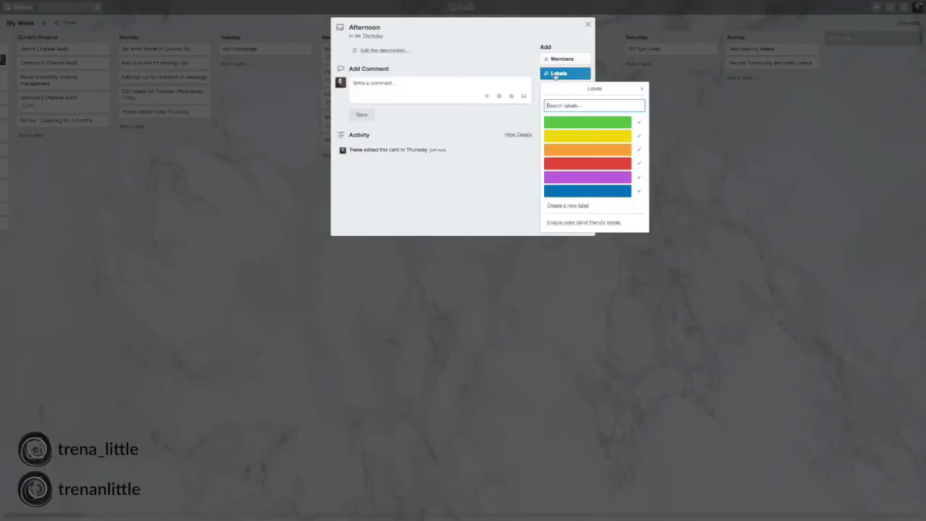
left_click(575, 137)
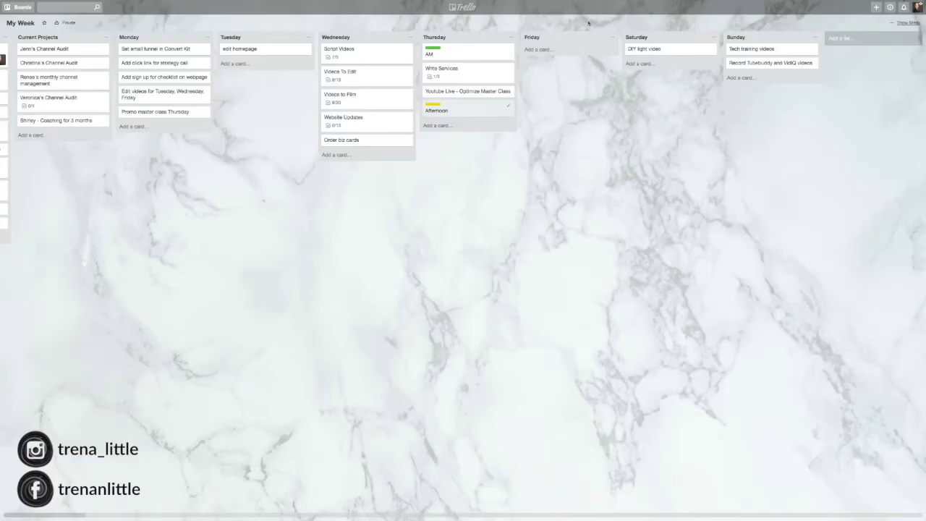
left_click(588, 23)
left_click_drag(469, 92, 468, 117)
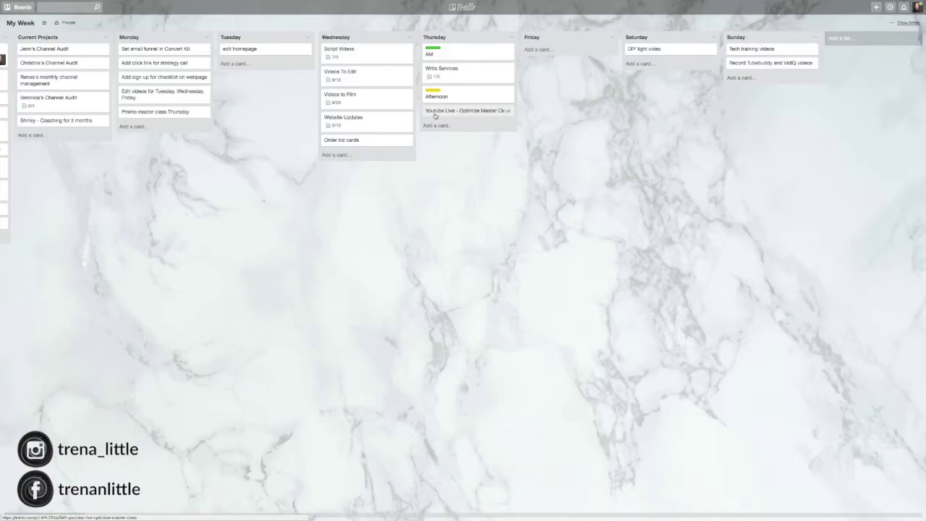
Add a checklist titled 'Youtubelive - Optimization Masterclass' to the Youtube Live card.
left_click(460, 114)
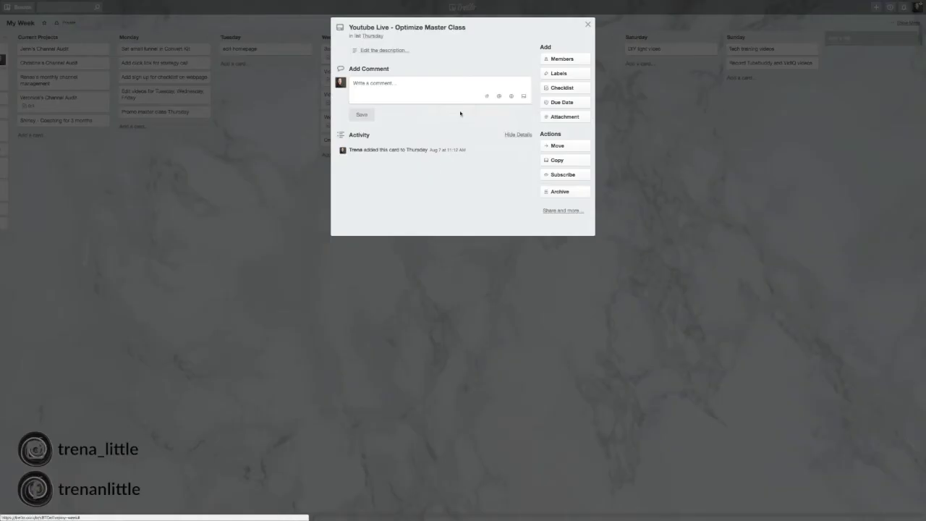
left_click(561, 87)
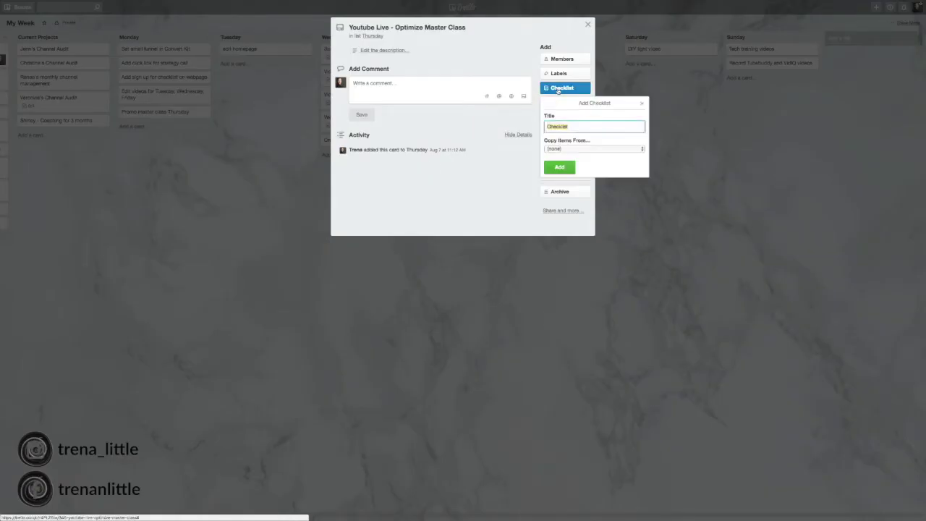
type("Youlive - Optimization Masterclass")
left_click(555, 128)
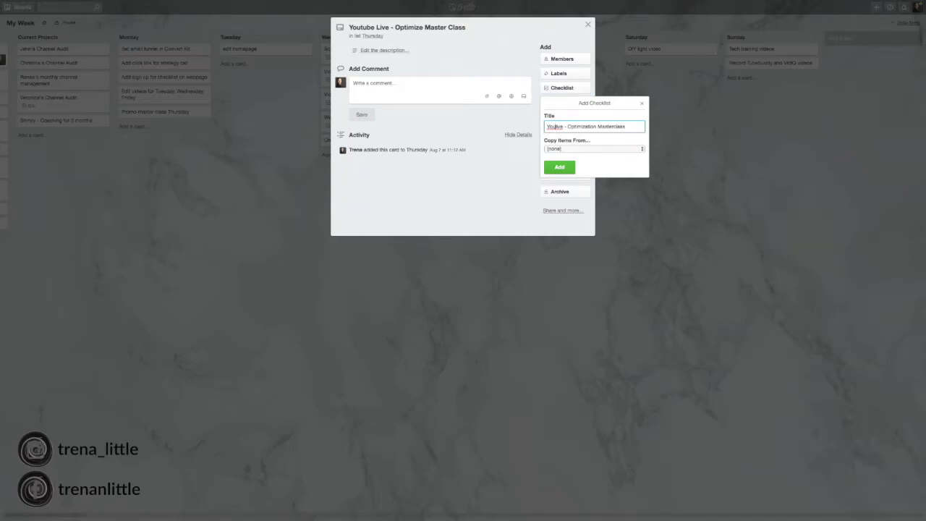
type("tube")
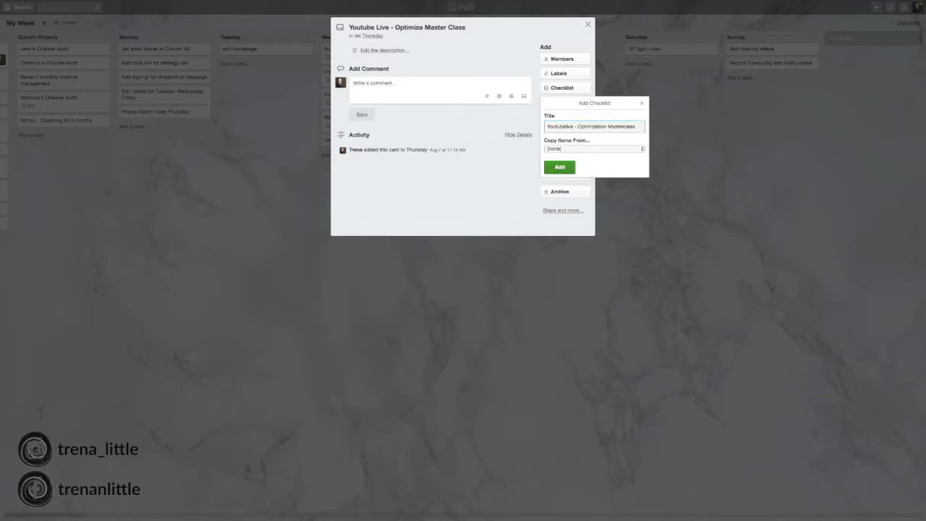
left_click(559, 167)
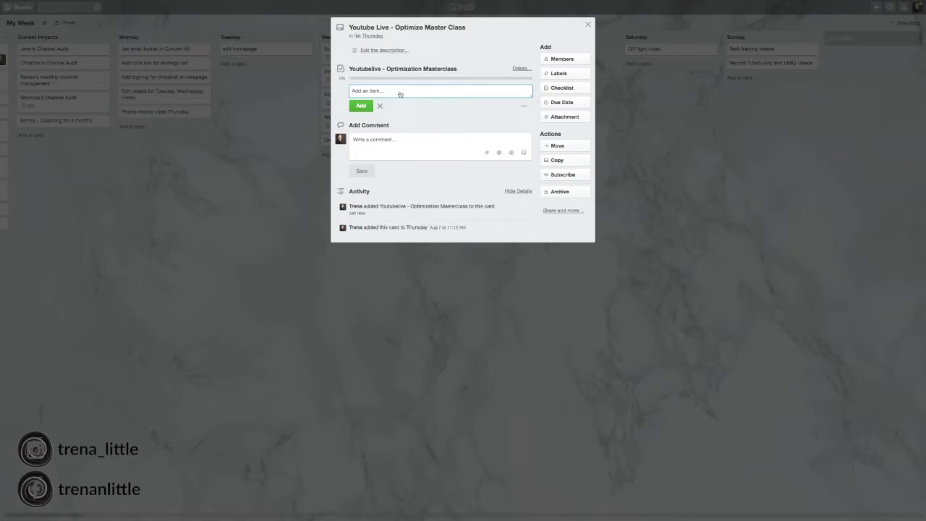
Add items Create thumbnail, Optimize the video, Create a checklist, Send the email, Grab the link, Share on Facebook; tick Create thumbnail.
type("Create thumbnail")
key("Return")
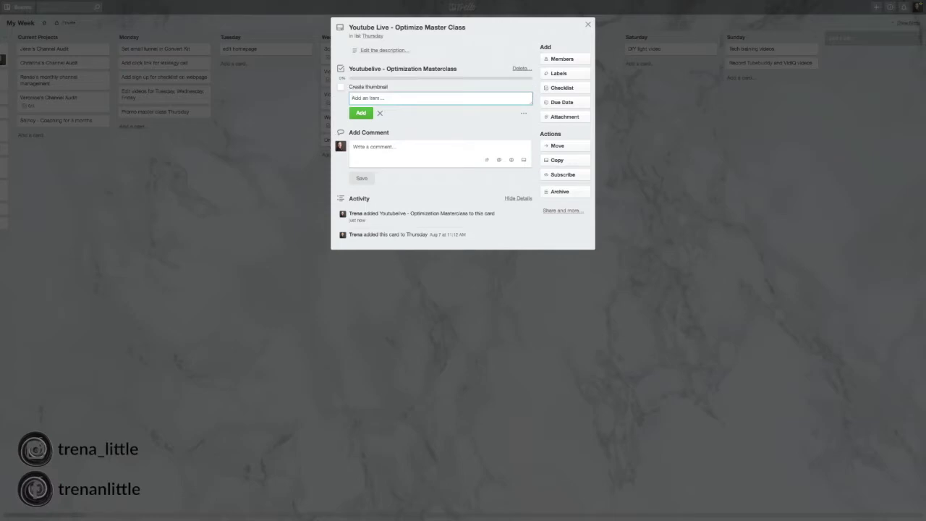
type("Optimize the video")
key("Return")
type("Create")
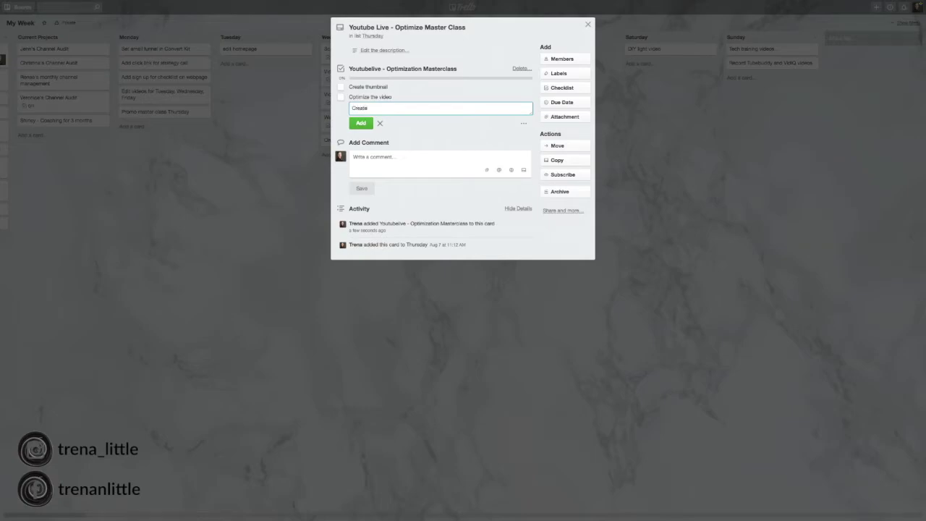
type(" a checklist")
key("Return")
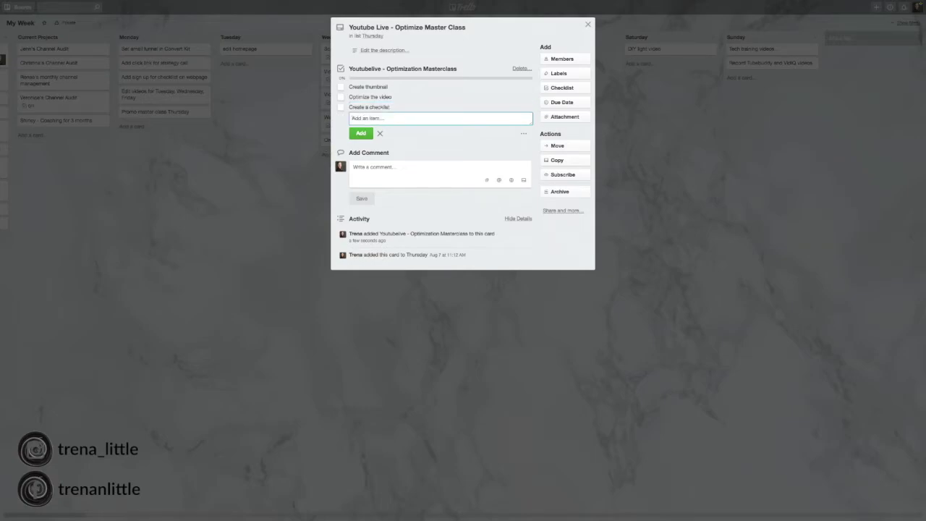
type("Send the email")
key("Return")
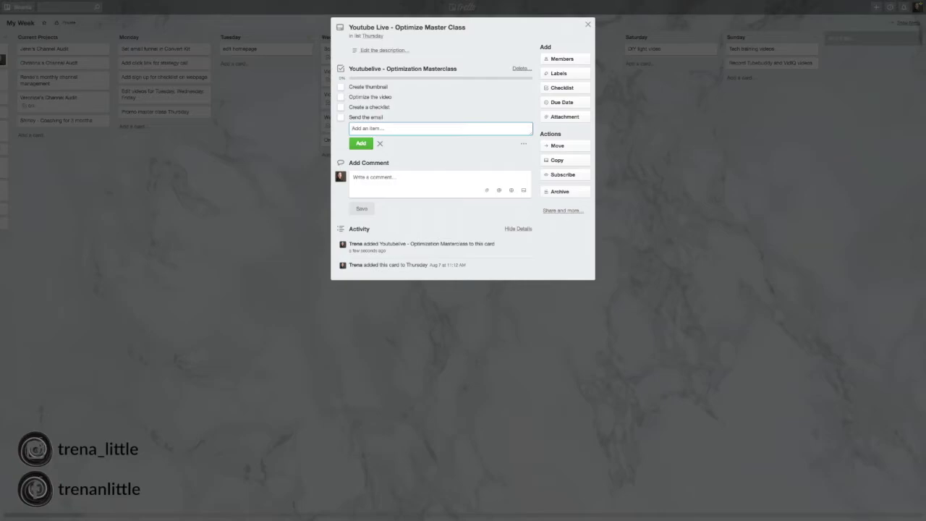
type("Grab the link")
key("Return")
type("Share on")
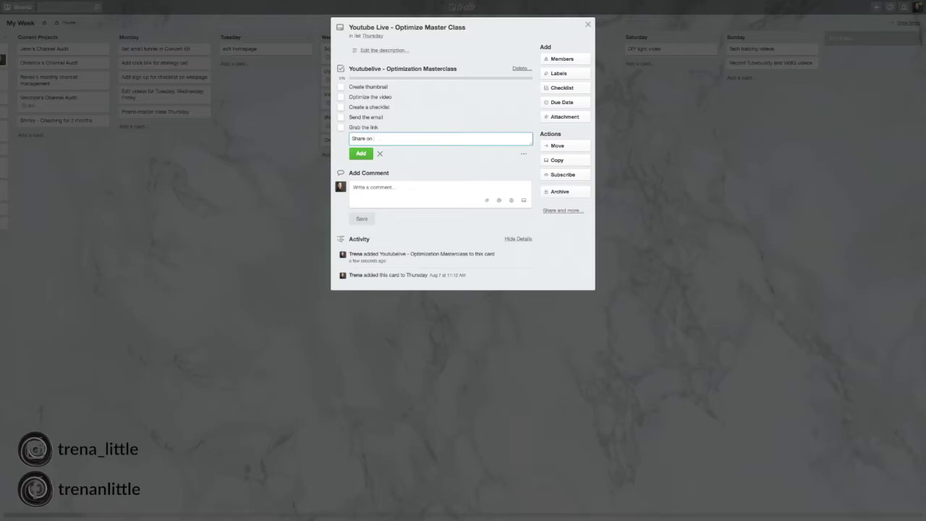
type(" Facebook")
key("Return")
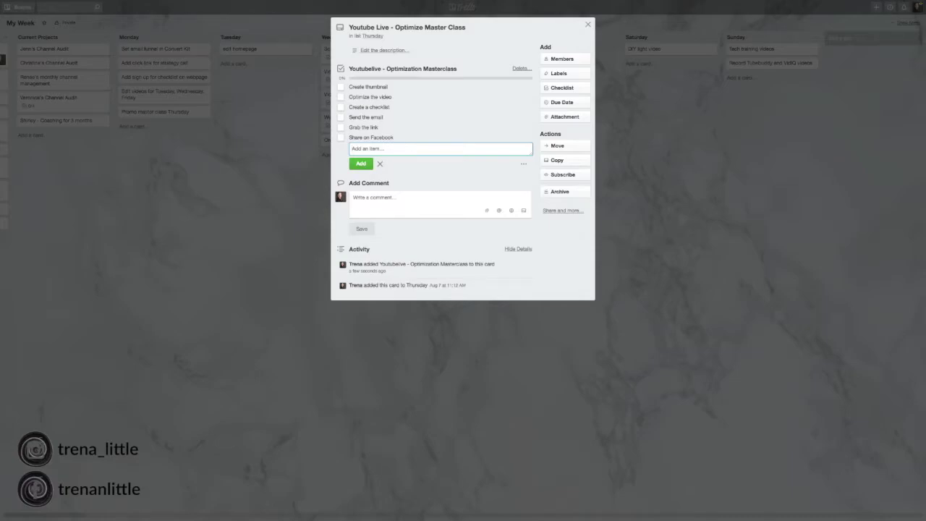
left_click(341, 87)
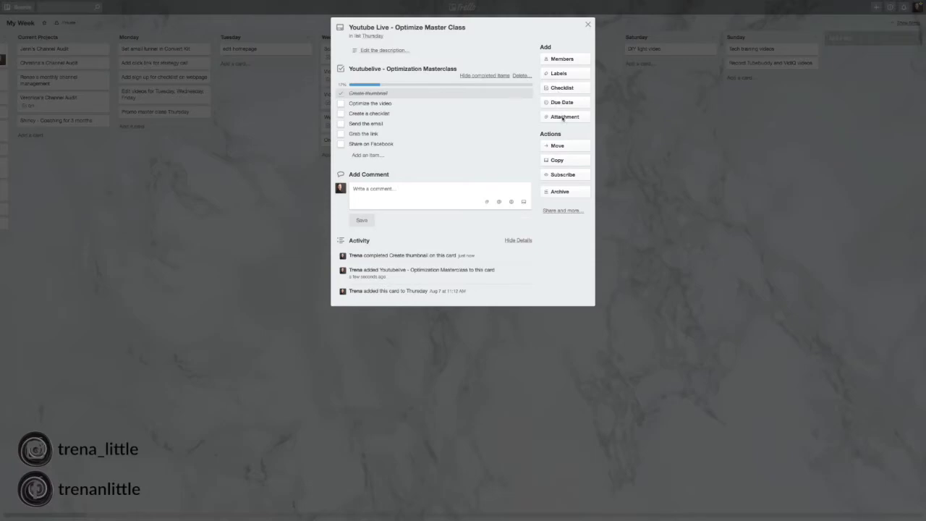
Open the card's Attachment options and close them without attaching anything.
left_click(562, 117)
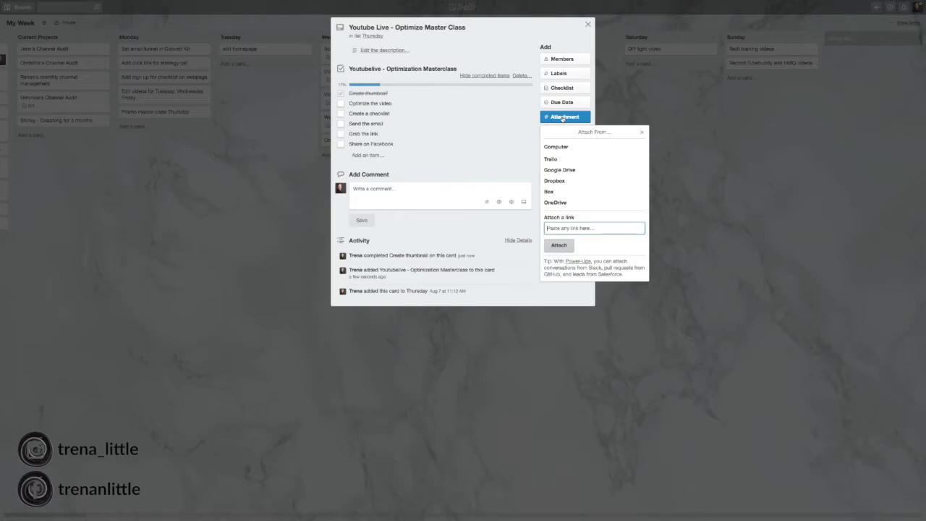
left_click(510, 126)
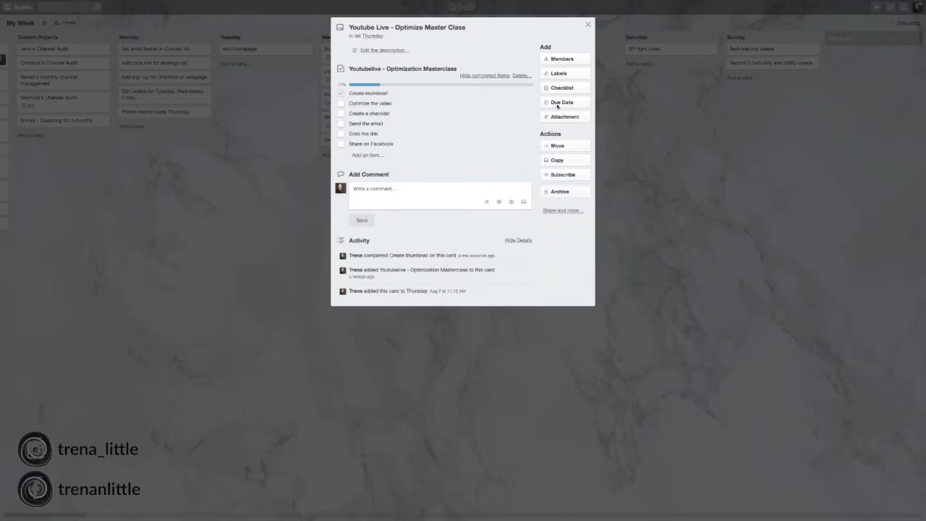
Give the Youtube Live card an August 31 due date and close the card.
left_click(557, 104)
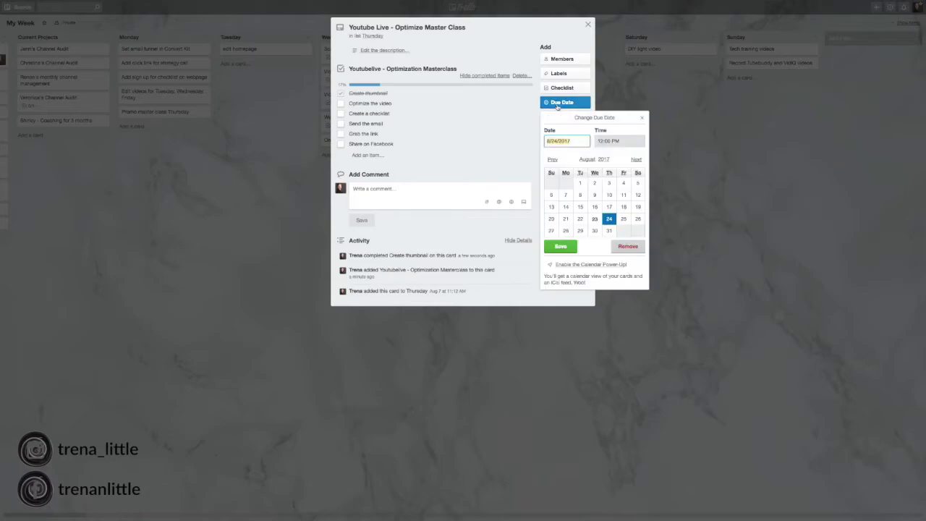
left_click(608, 233)
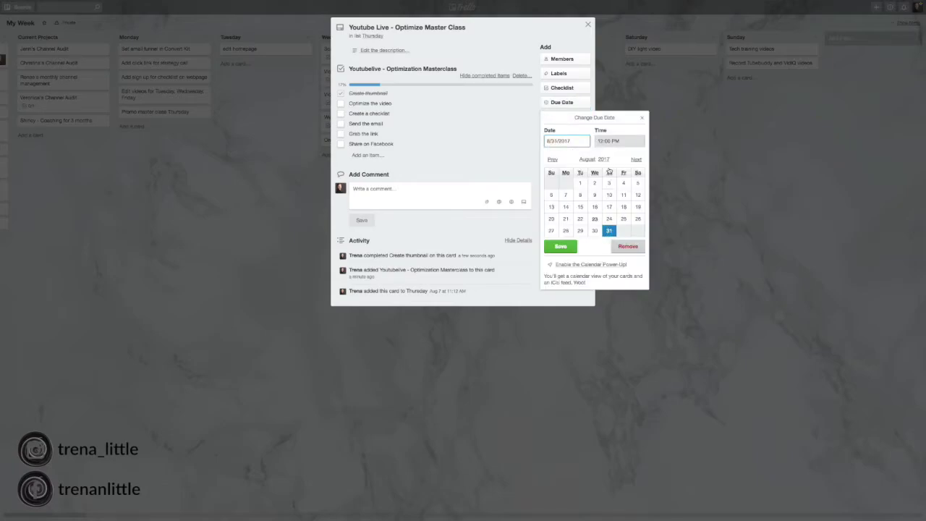
left_click(568, 248)
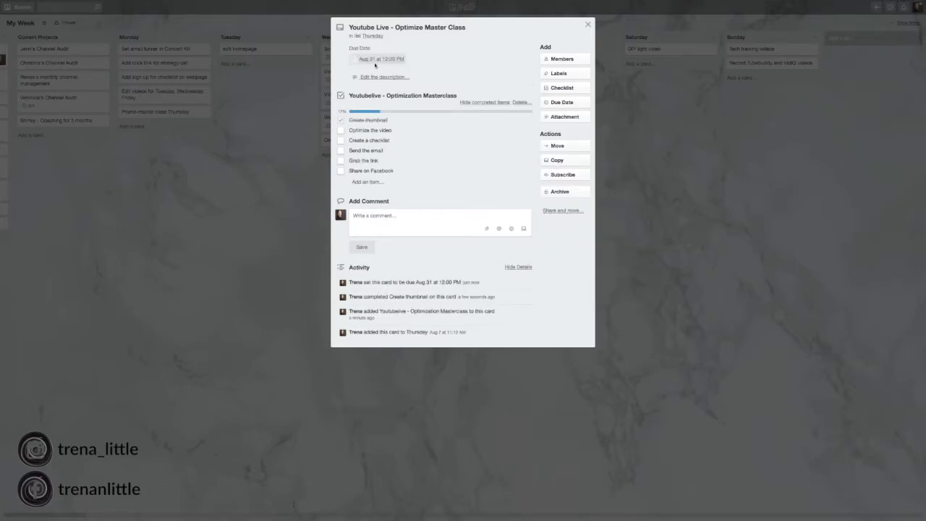
left_click(588, 25)
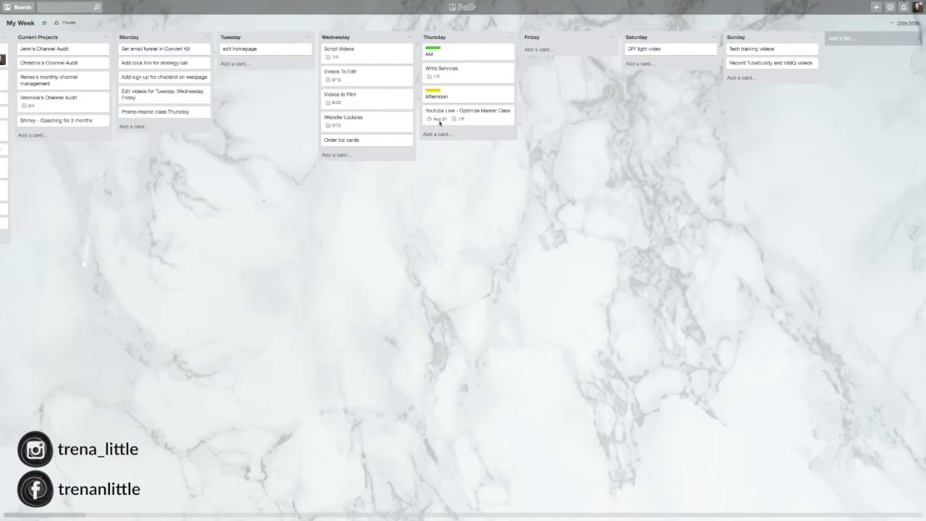
Archive the Youtube Live - Optimize Master Class card and close its details.
left_click(463, 114)
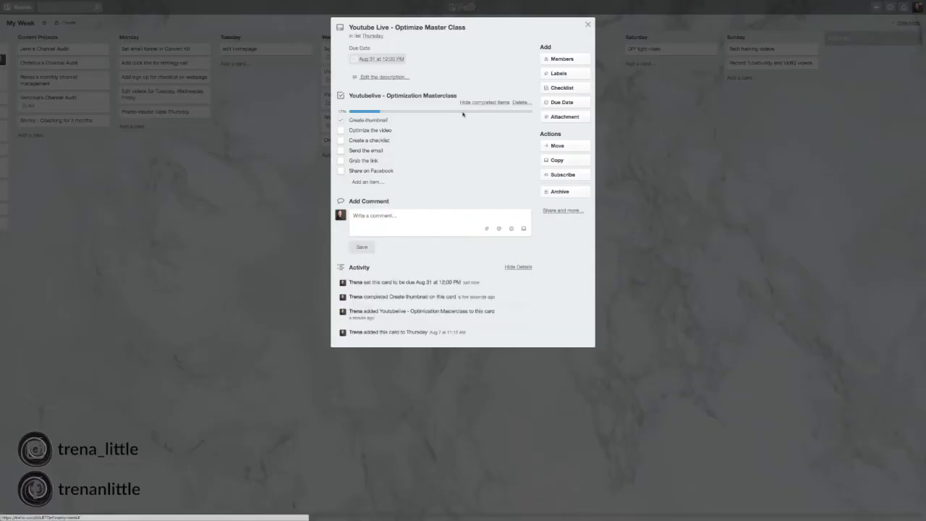
left_click(567, 192)
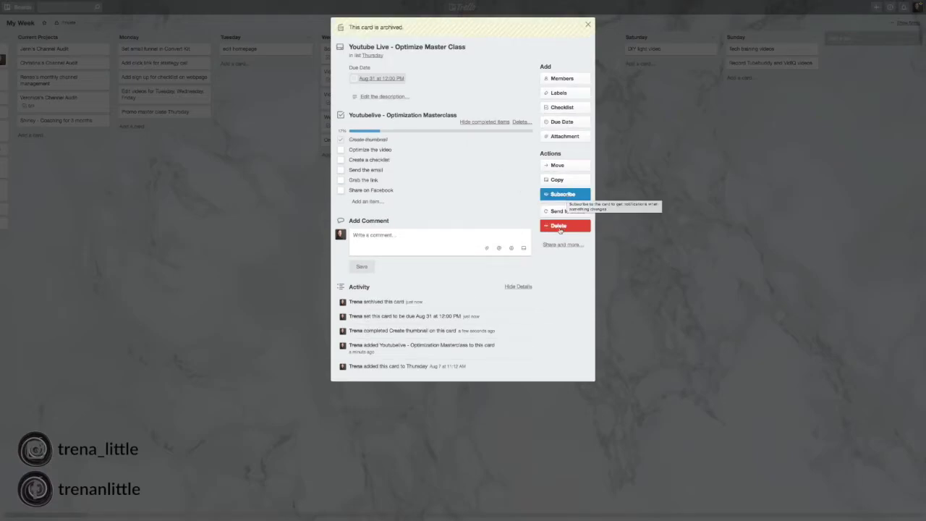
left_click(587, 26)
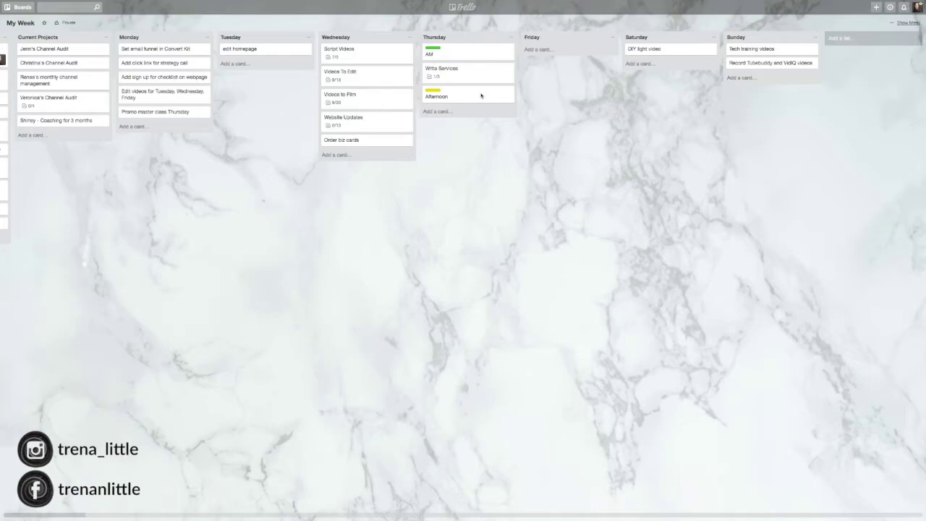
Open the Youtube Calendar board from the Boards menu and scroll across its lists.
scroll(481, 96, "left", 3)
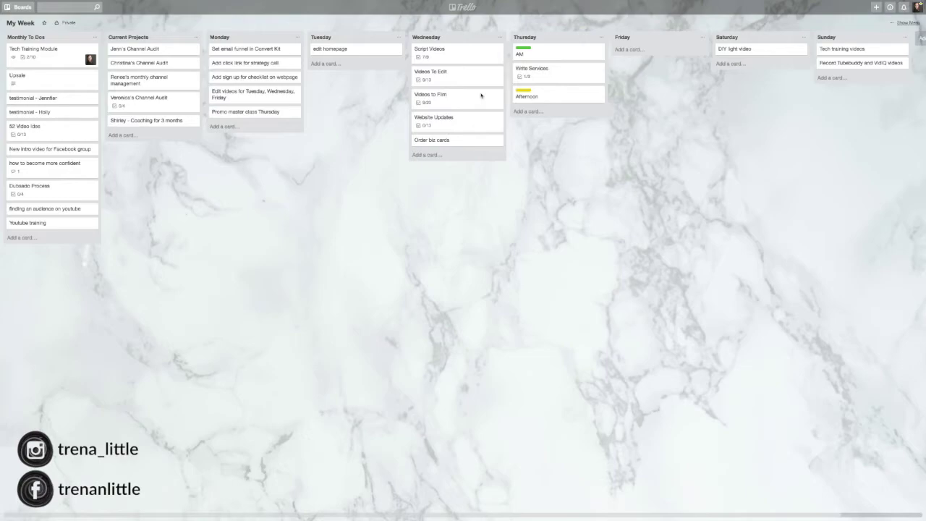
left_click(23, 7)
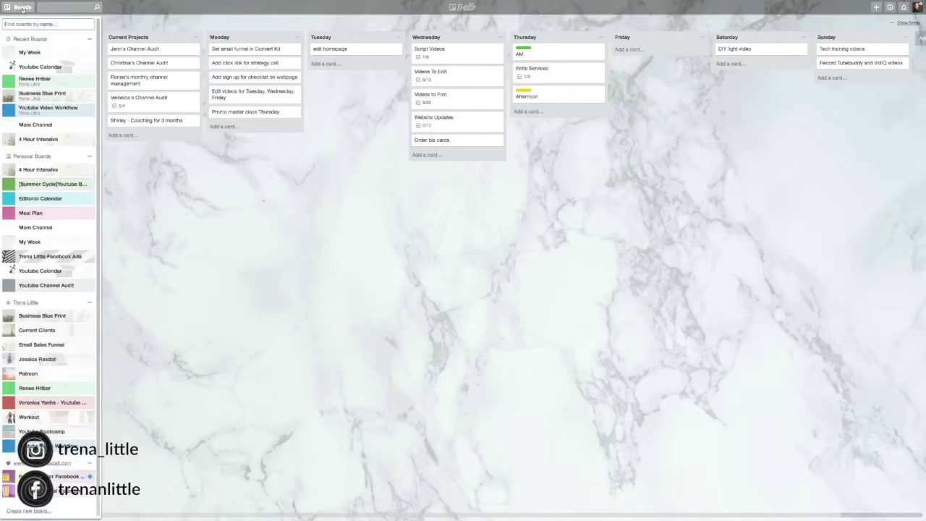
left_click(29, 70)
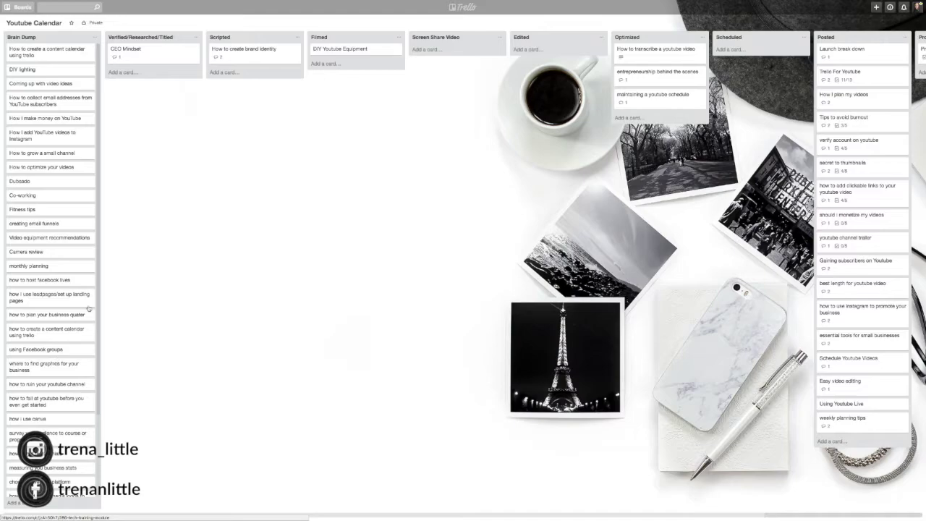
scroll(141, 175, "right", 2)
scroll(167, 165, "right", 3)
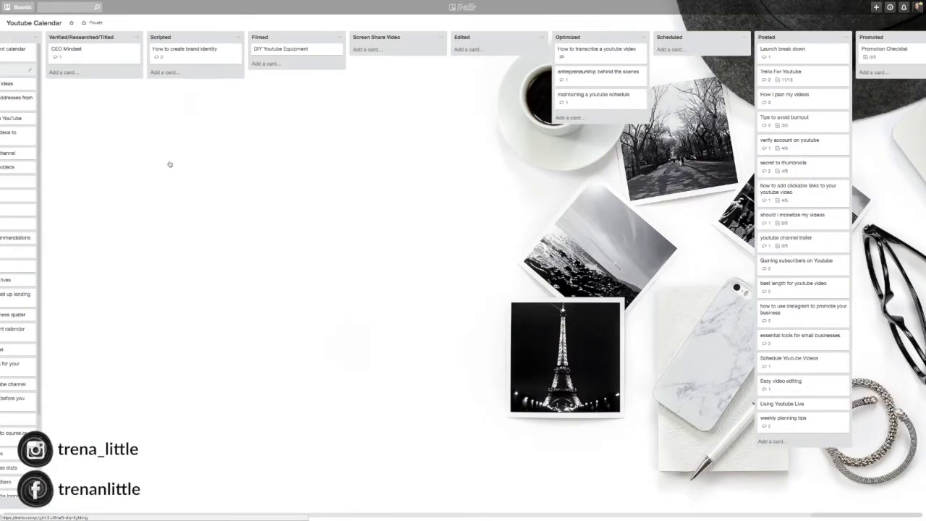
scroll(170, 164, "right", 3)
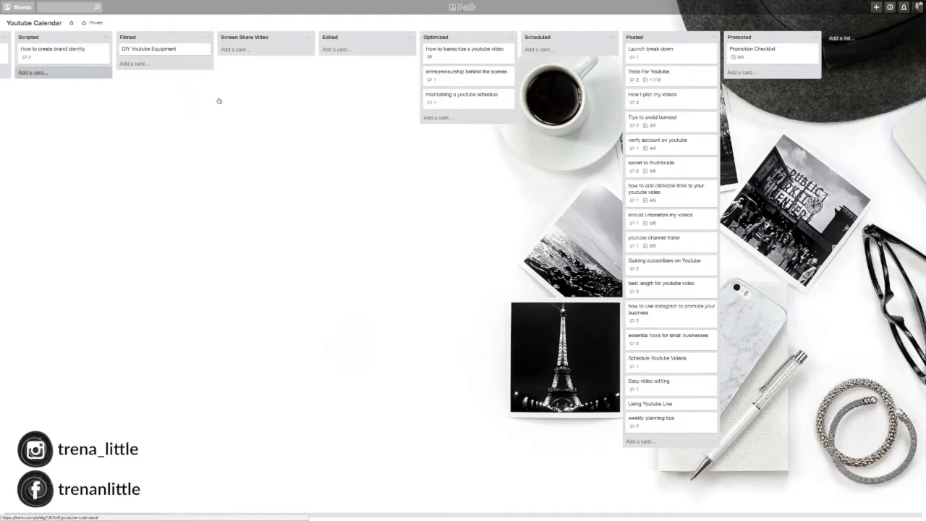
left_click(13, 7)
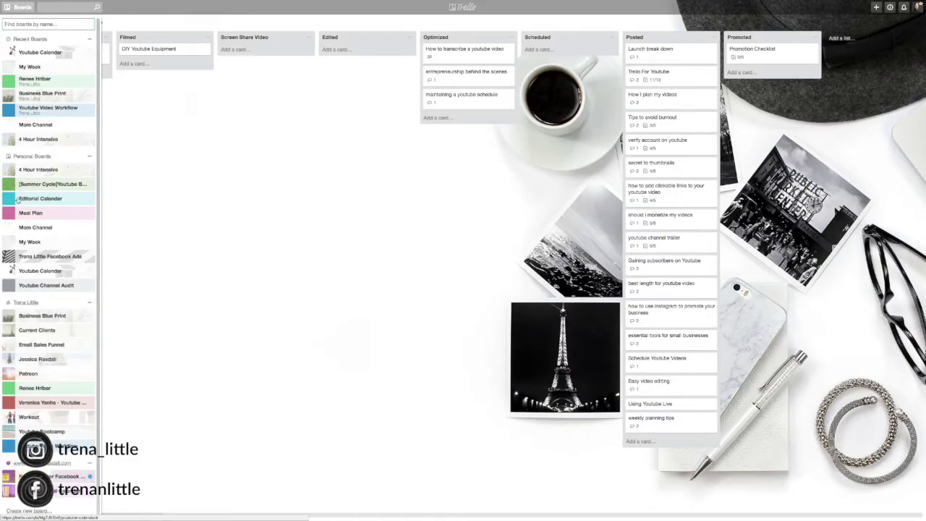
Visit the Meal Plan board, then switch to the Business Blue Print board.
left_click(37, 214)
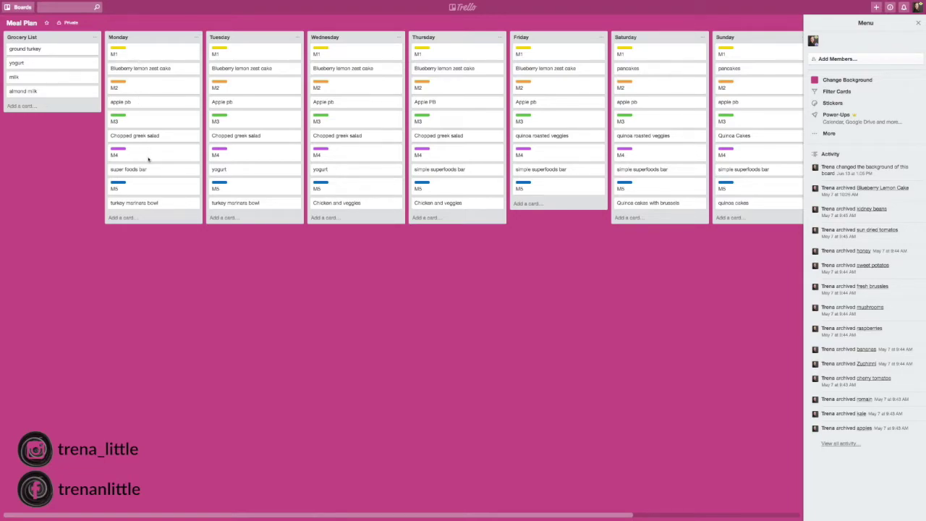
left_click(12, 9)
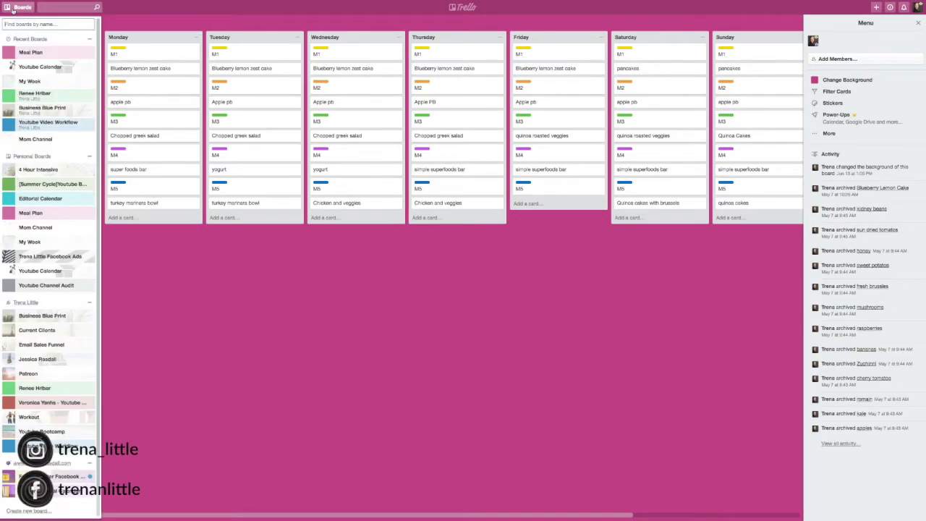
left_click(47, 112)
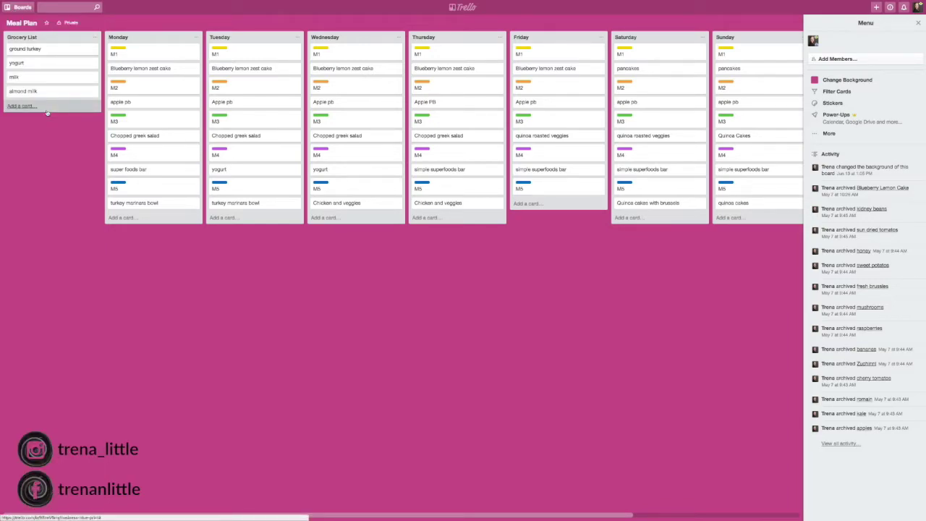
left_click(16, 8)
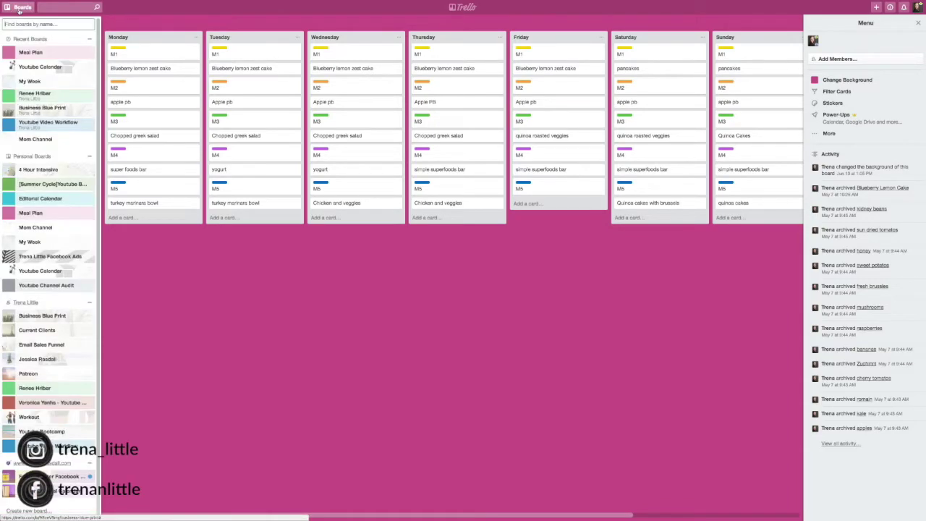
left_click(19, 71)
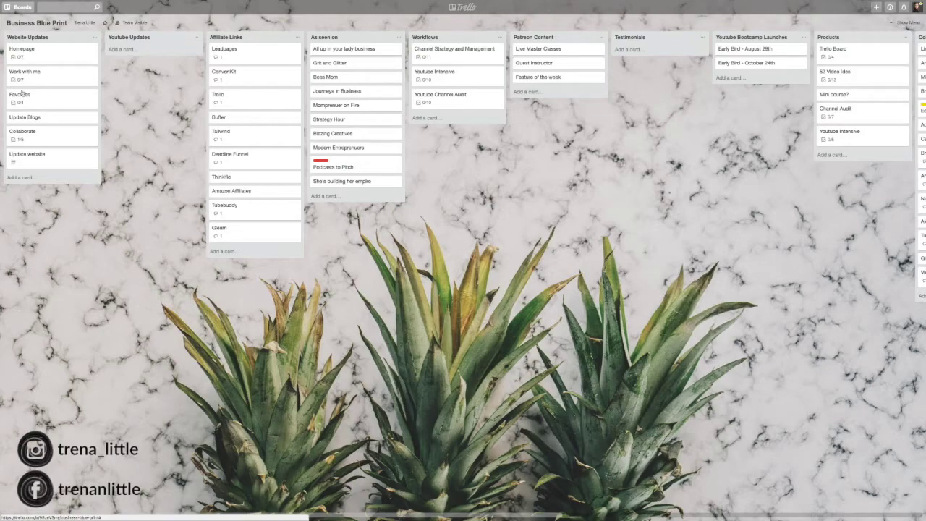
left_click(19, 7)
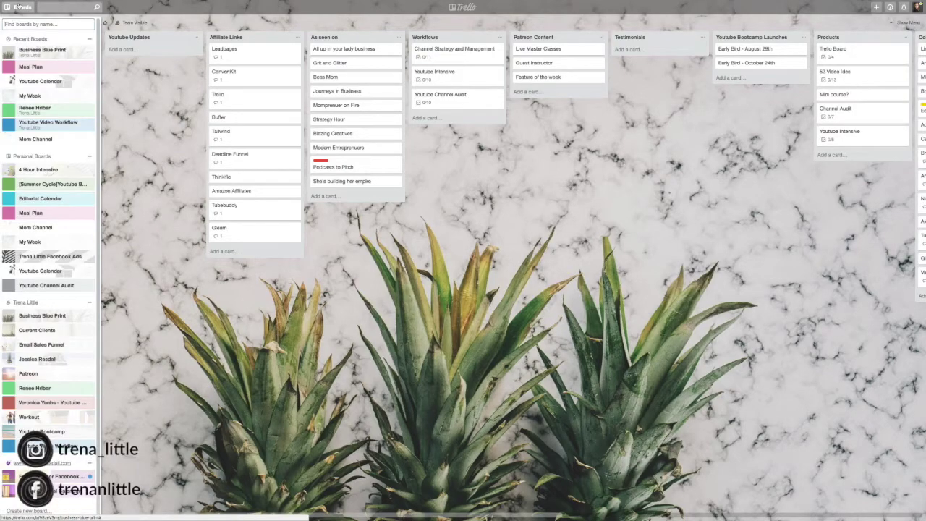
Create a new board titled 'Quarter 4 Plan' with Private visibility.
left_click(20, 6)
scroll(463, 217, "right", 1)
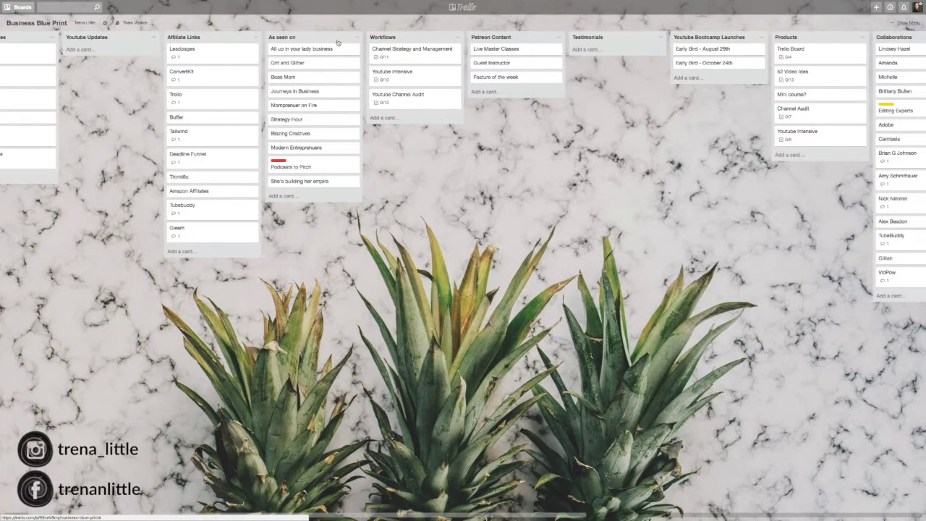
left_click(875, 7)
left_click(864, 45)
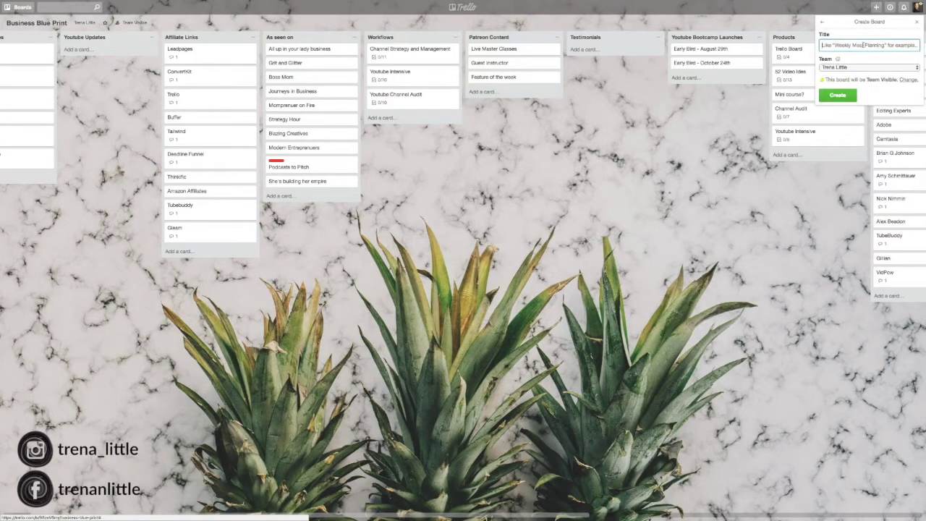
type("Quarter 4 Plan")
left_click(901, 79)
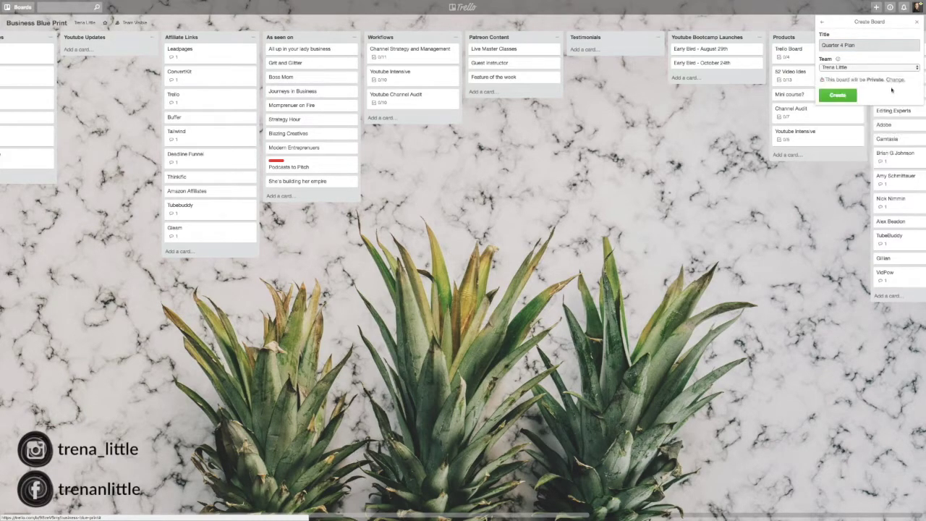
left_click(842, 96)
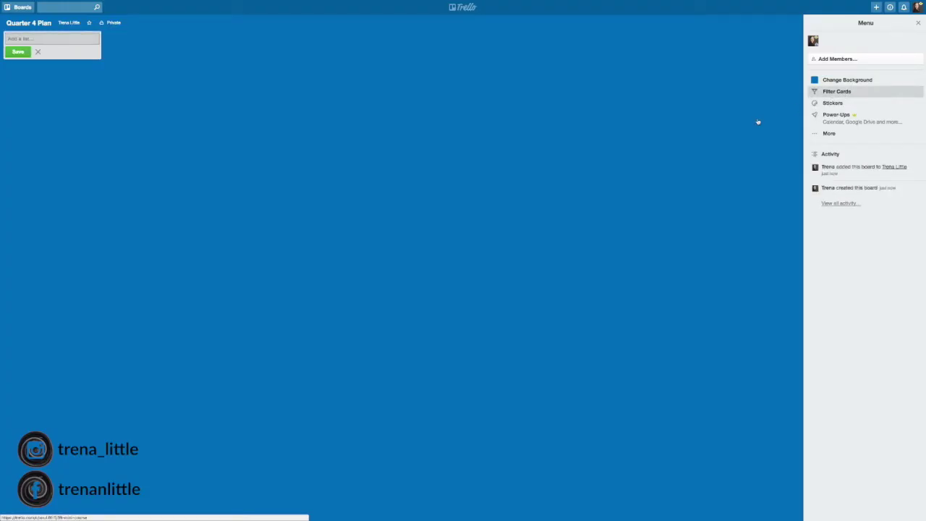
Set the board background to the palm-tree photo from a 'beach' stock photo search.
left_click(841, 80)
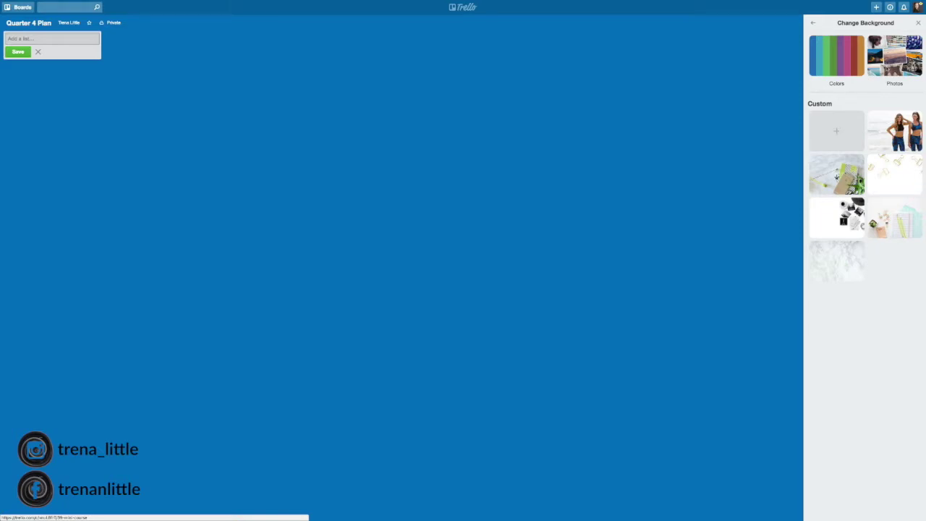
left_click(891, 70)
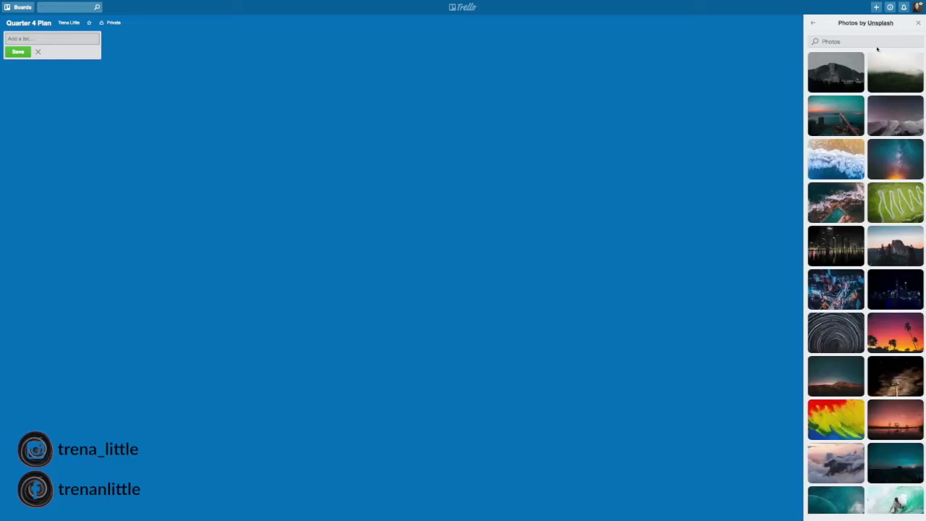
type("beach")
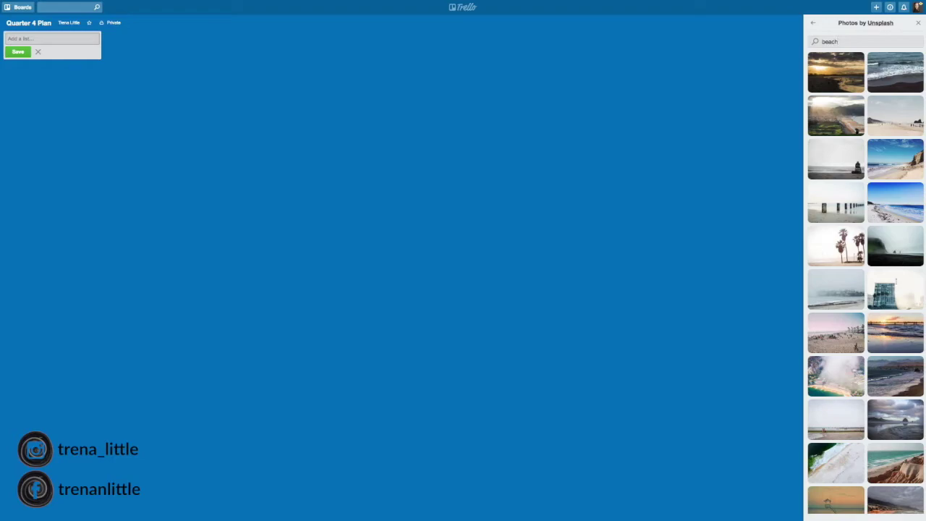
left_click(829, 249)
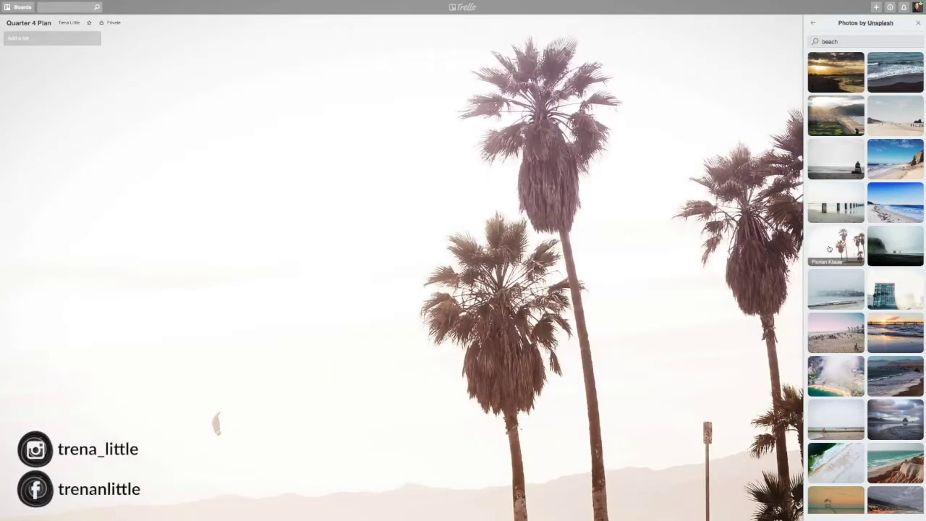
left_click(919, 24)
Add the lists Content, Launches, Workshops and Youtubevideos to the board.
left_click(68, 39)
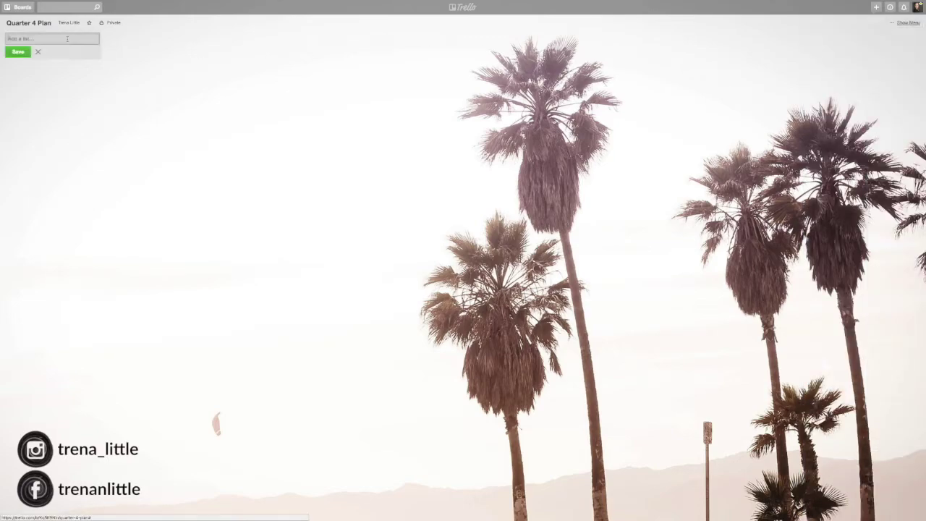
type("Content")
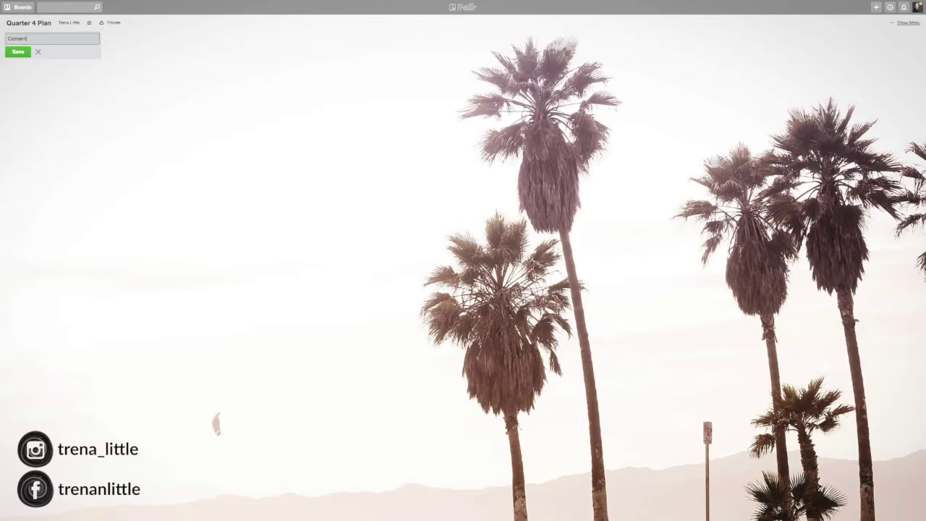
key("Return")
type("Launches")
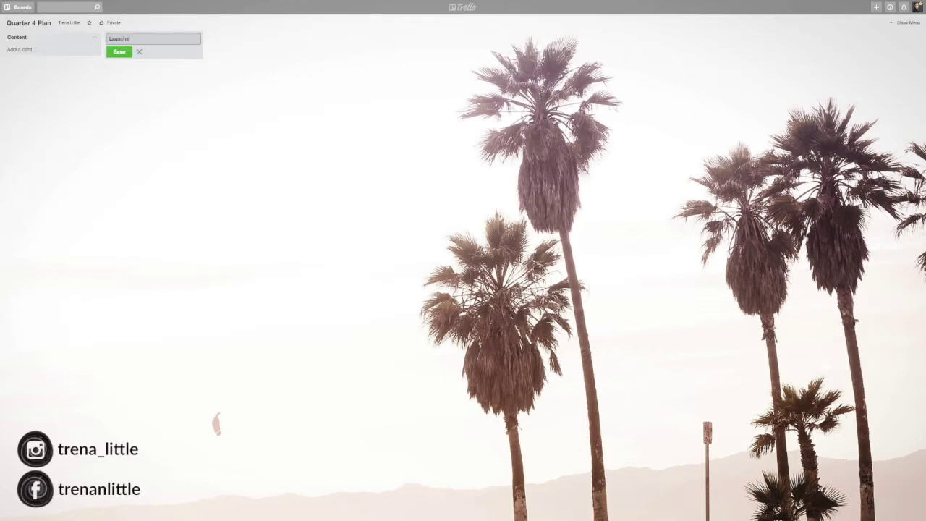
key("Return")
type("Virkshops")
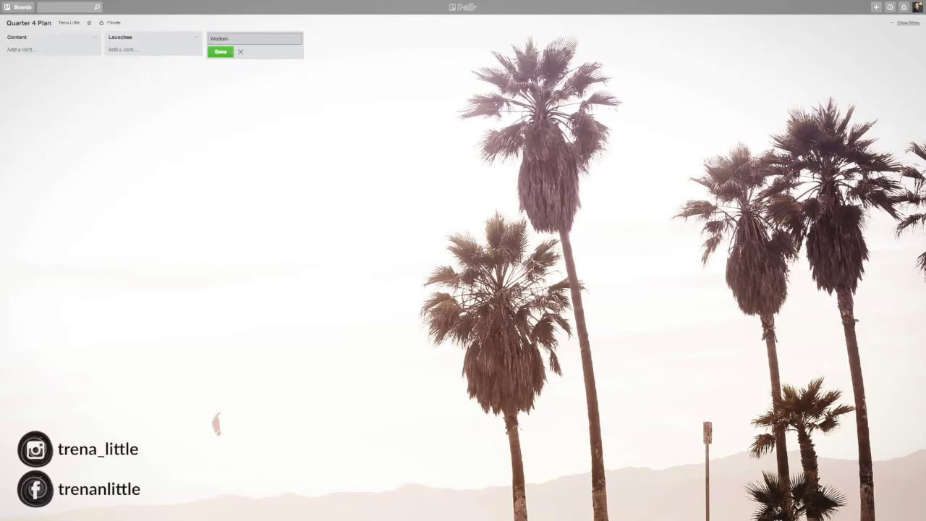
key("Return")
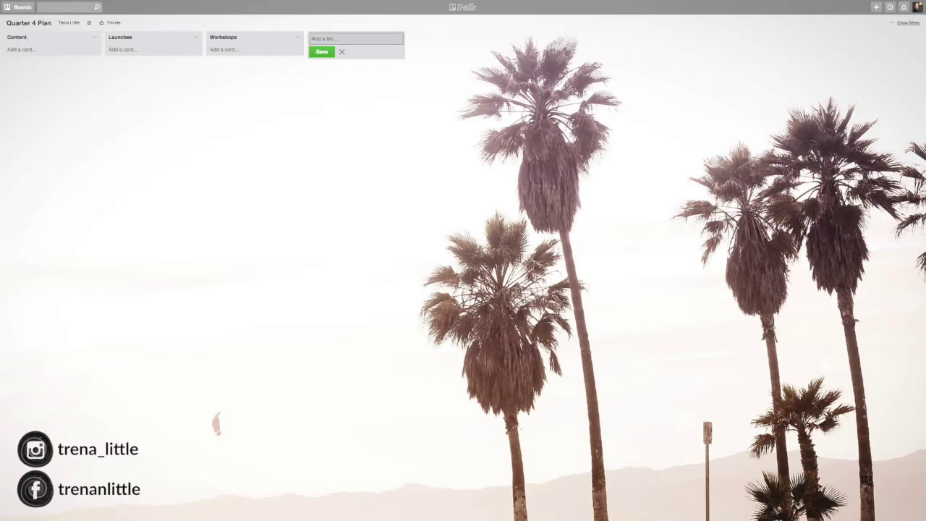
type("Youtubevideos")
key("Return")
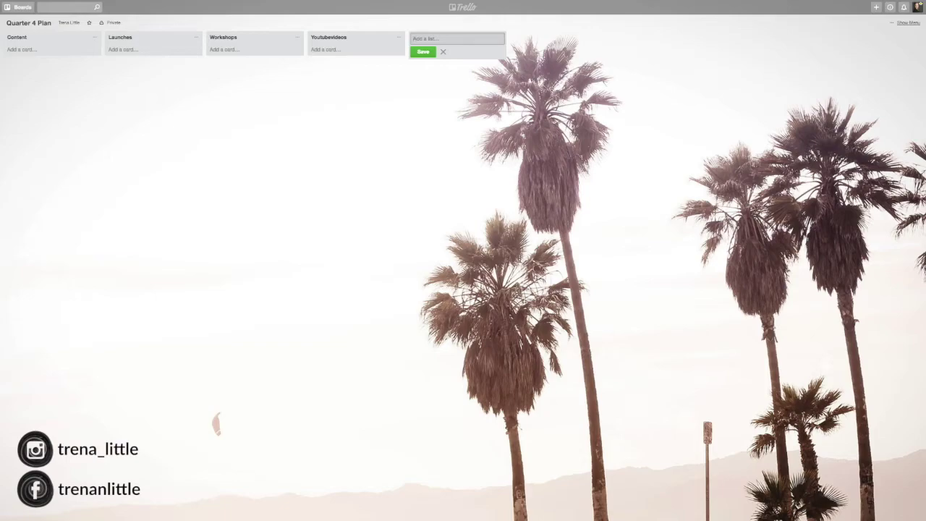
Add Blog Content, Facebook Live Content and Instagram Conents cards to the Content list.
left_click(26, 52)
type("Bl")
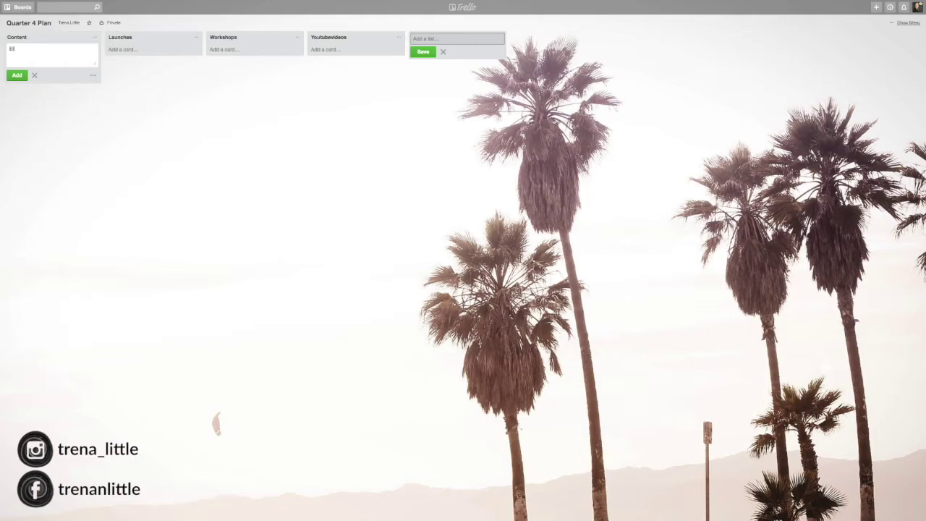
type("og Content")
key("Return")
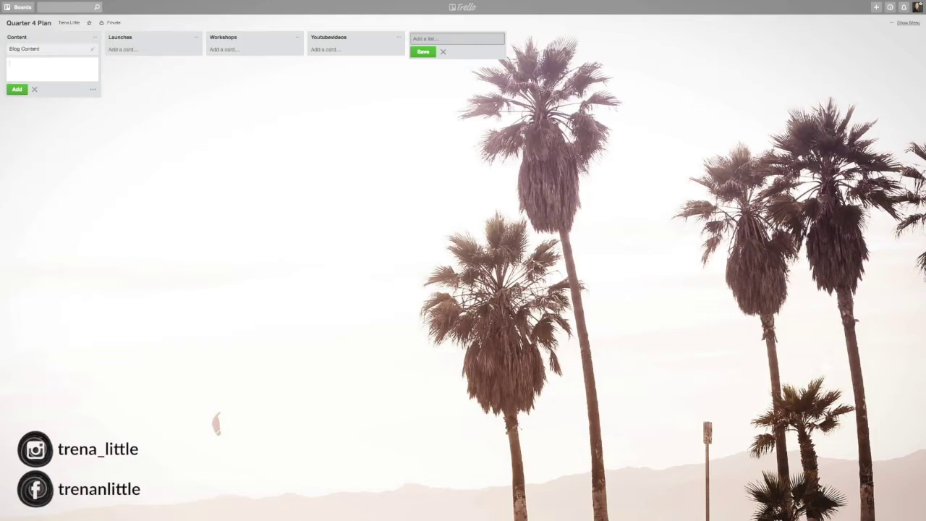
type("Facebook Live Content")
key("Return")
type("Insta")
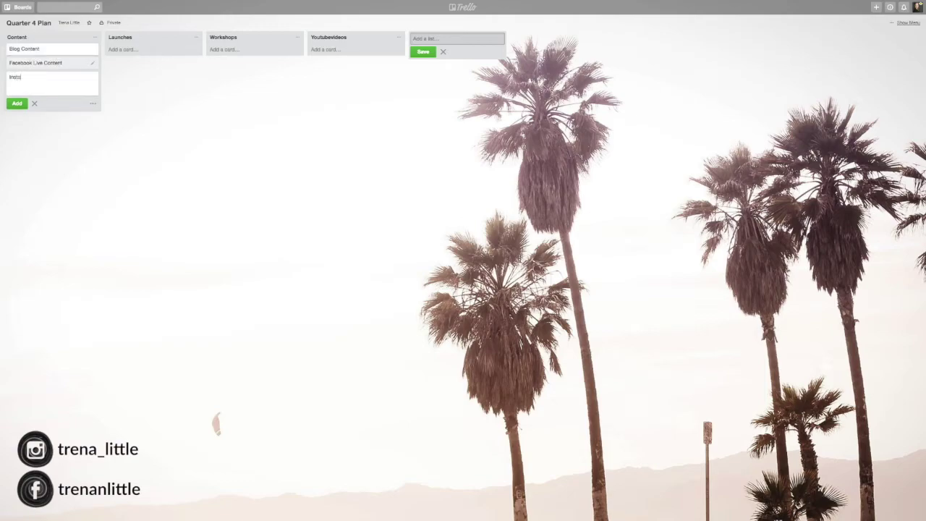
type("gram Conents")
key("Return")
key("Escape")
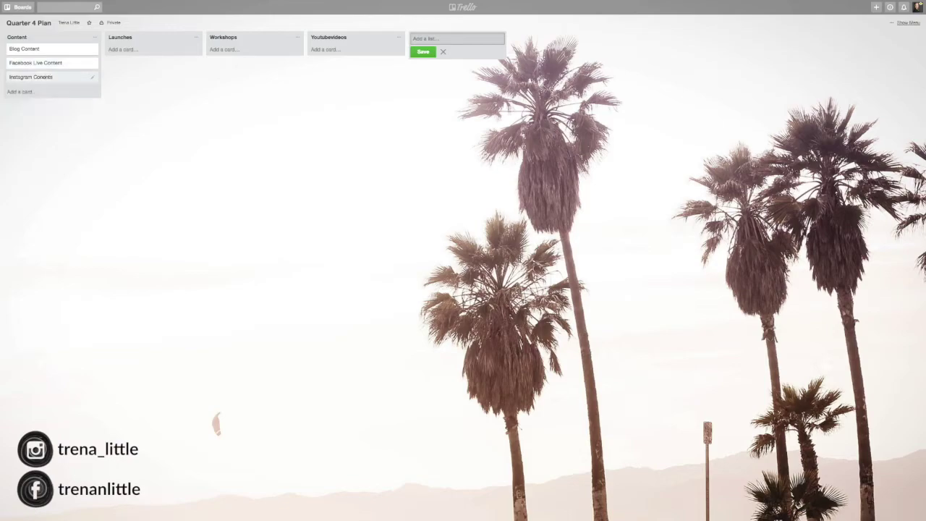
Correct the Instagram card's title to 'Instagram Content'.
left_click(55, 79)
left_click(400, 27)
double_click(399, 27)
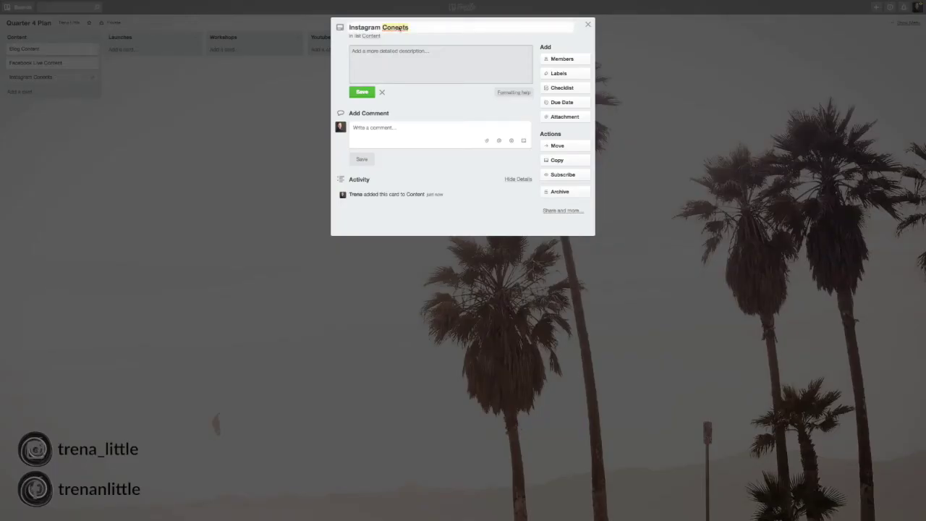
type("Content")
key("Return")
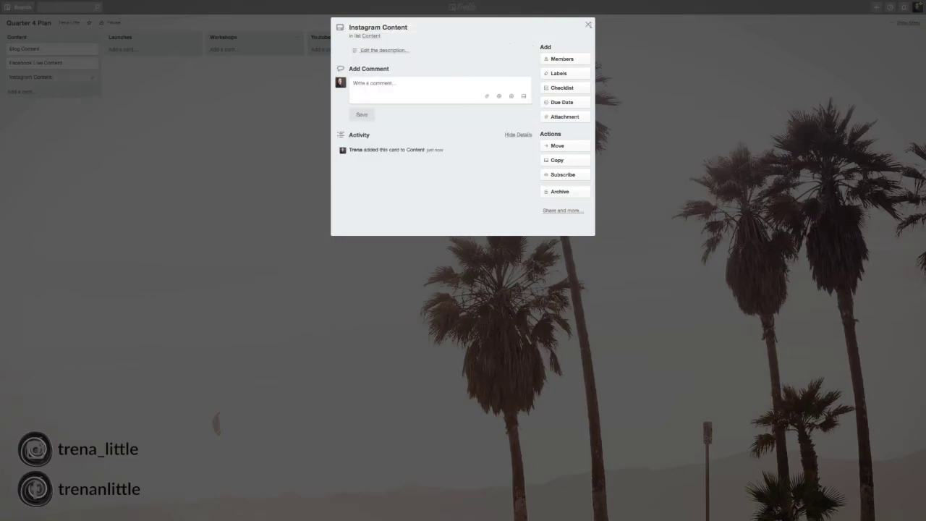
left_click(588, 25)
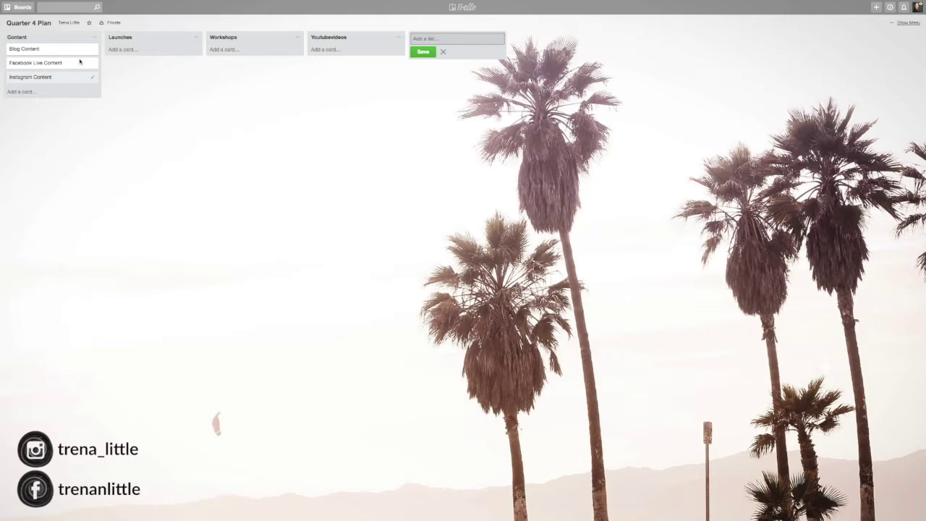
Give the Blog Content card a purple label.
left_click(62, 50)
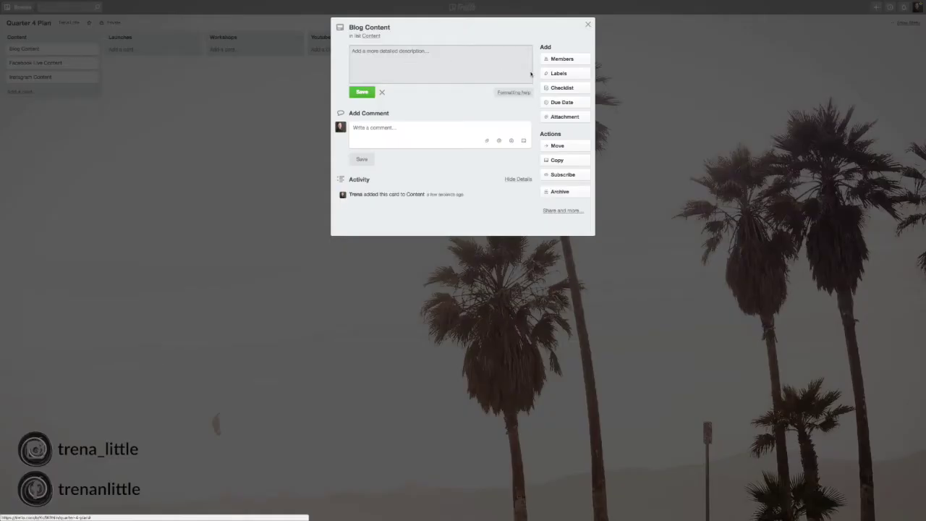
left_click(557, 73)
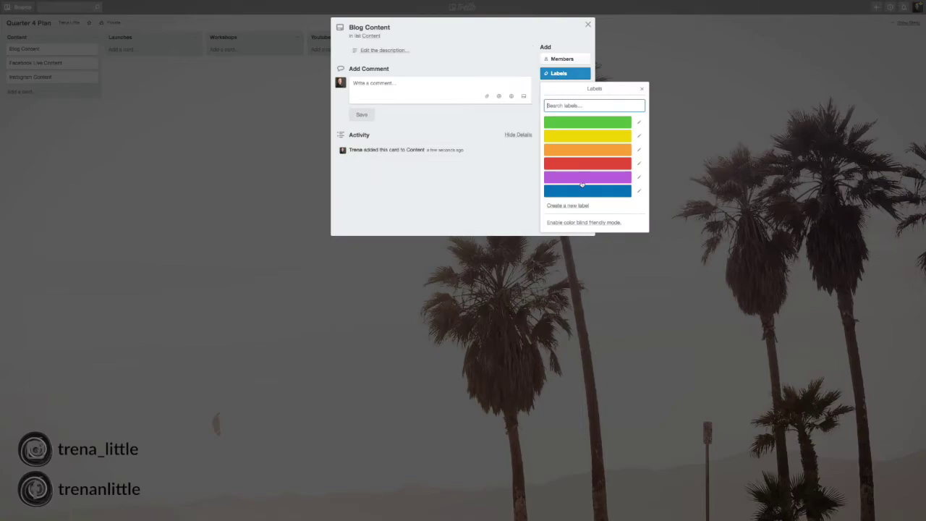
left_click(581, 178)
left_click(588, 25)
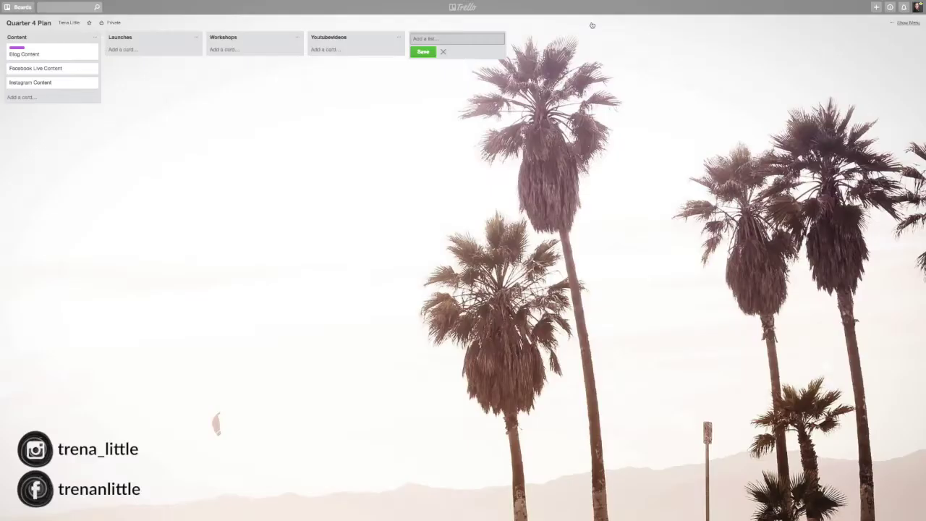
Give the Facebook Live Content card a blue label.
left_click(39, 69)
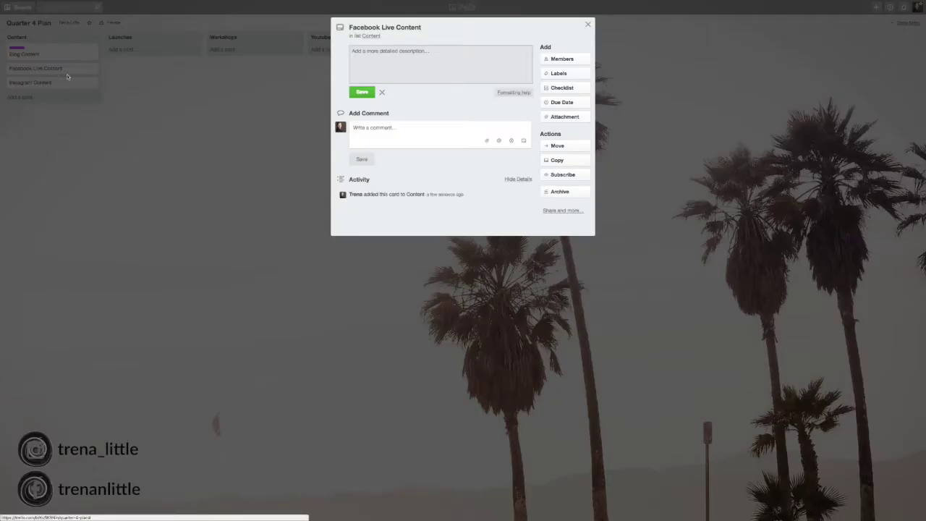
left_click(562, 59)
left_click(489, 64)
left_click(562, 75)
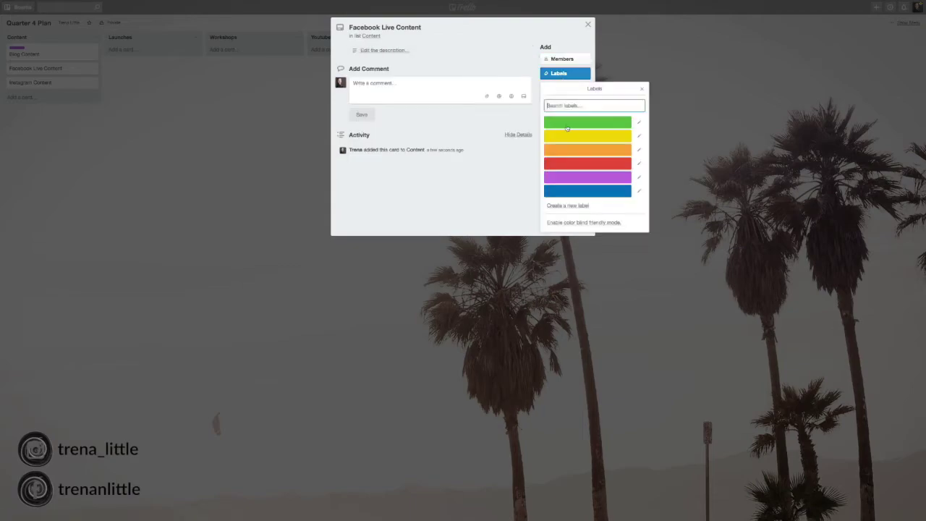
left_click(580, 192)
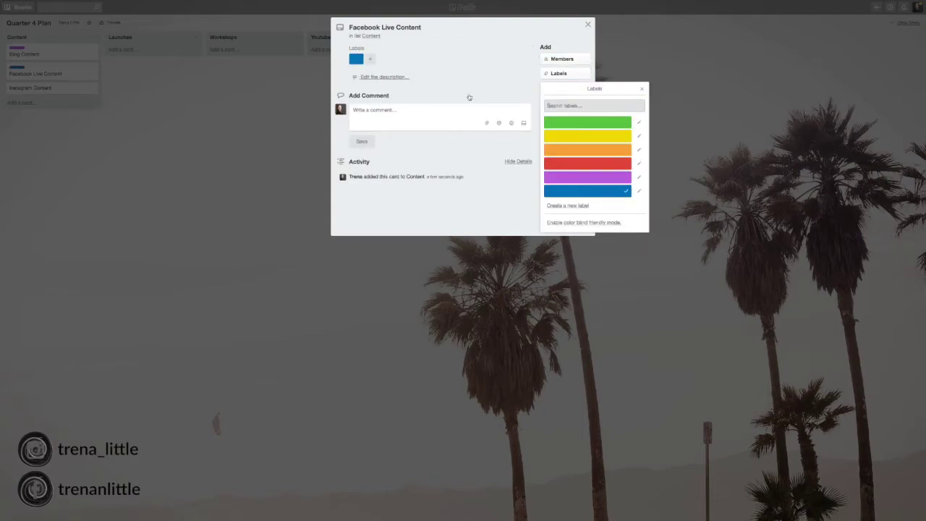
left_click(588, 28)
Give the Instagram Content card a red label.
left_click(43, 88)
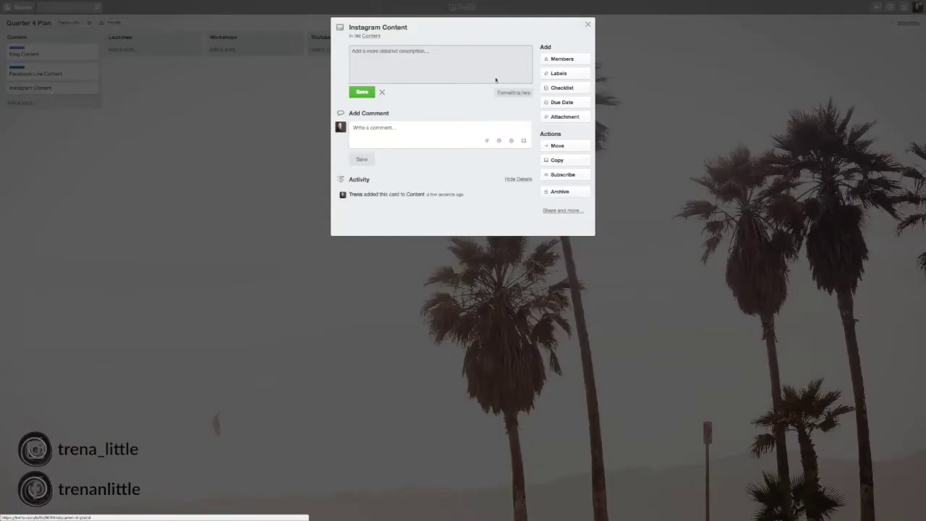
left_click(561, 73)
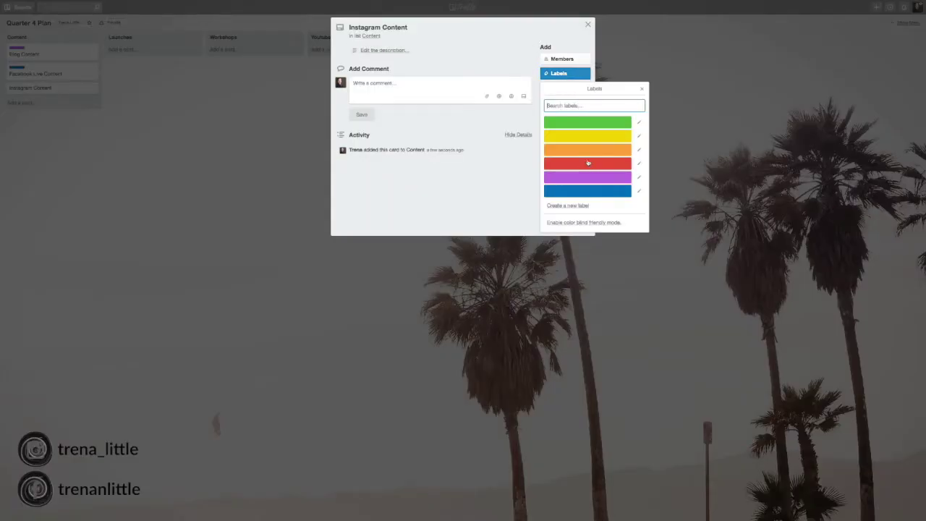
left_click(588, 162)
left_click(587, 26)
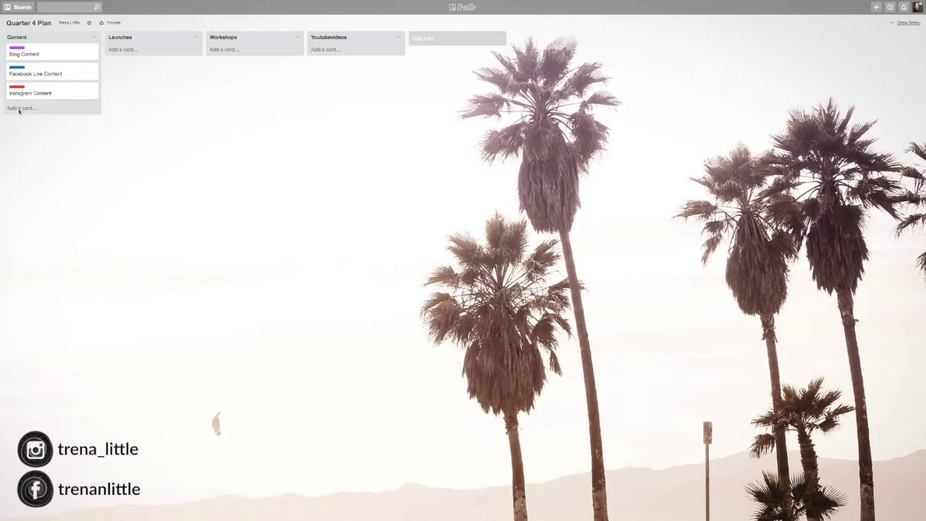
Add a '3 ways to grow you Youtube following' card, move it above Instagram Content, and open it.
left_click(19, 109)
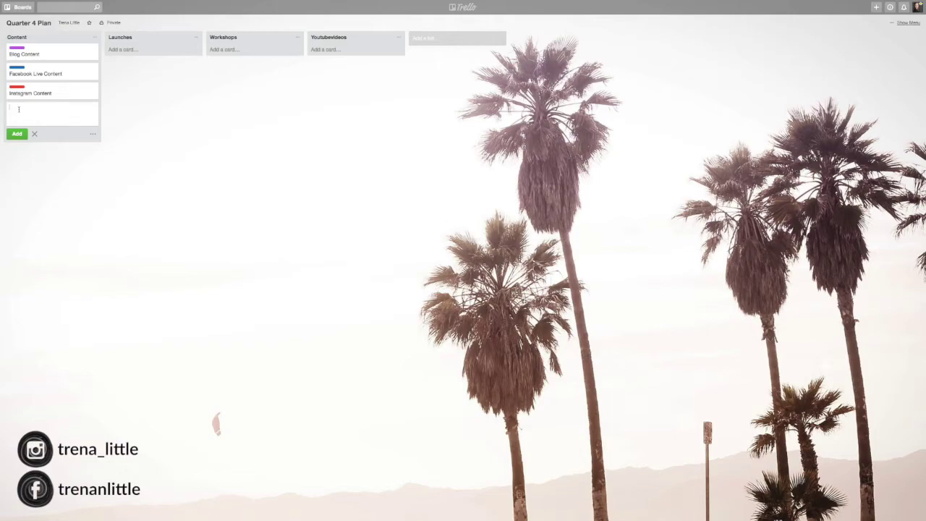
type("3 ways to grow you Youtube following")
key("Return")
left_click_drag(26, 112, 26, 92)
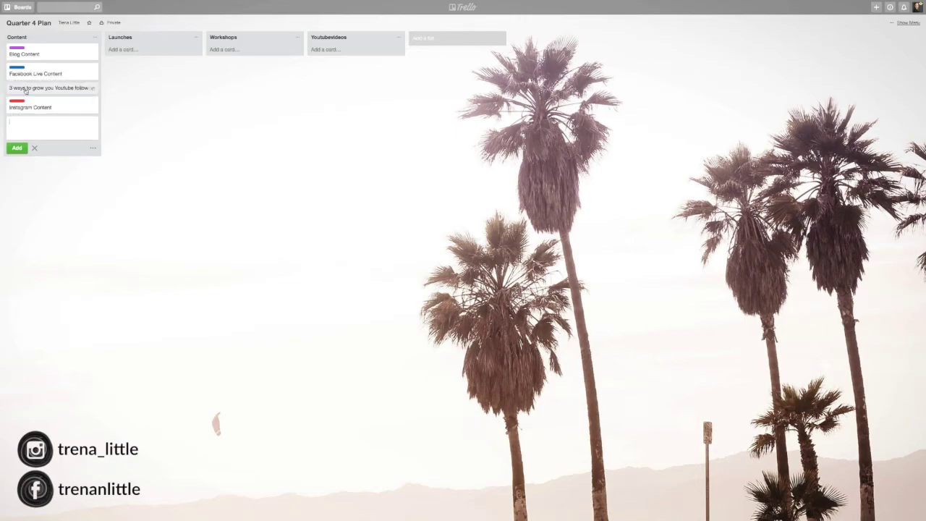
left_click(30, 90)
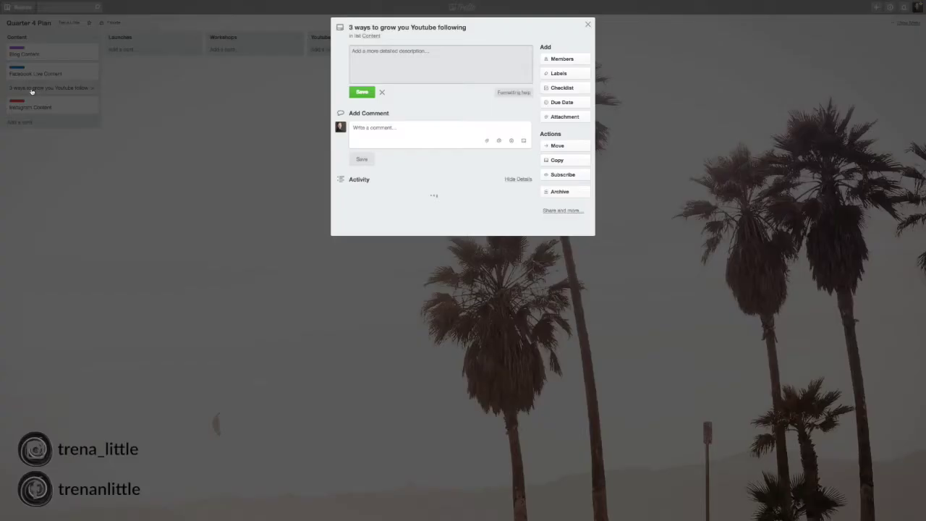
left_click(576, 88)
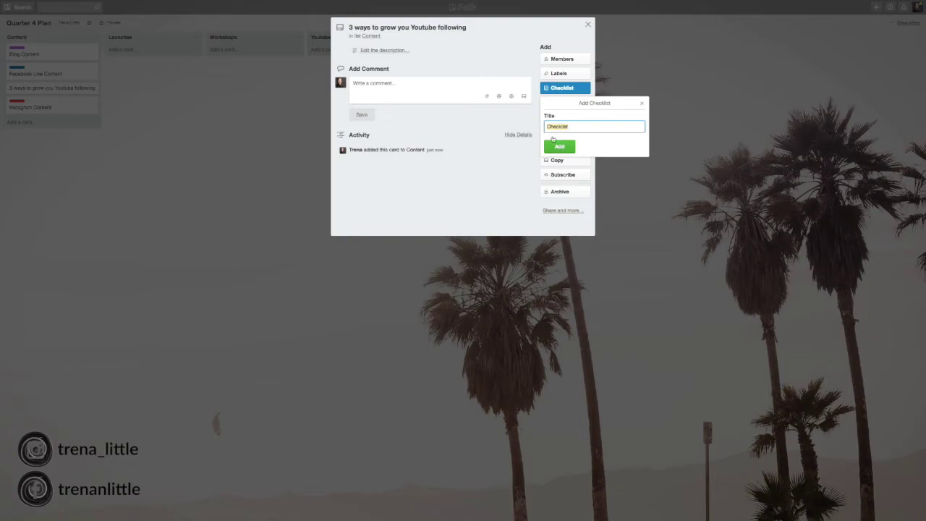
Add a checklist with items Promote, Set up in BeLive TV, Send email, Promote on Instagram, Create a graphic.
left_click(559, 150)
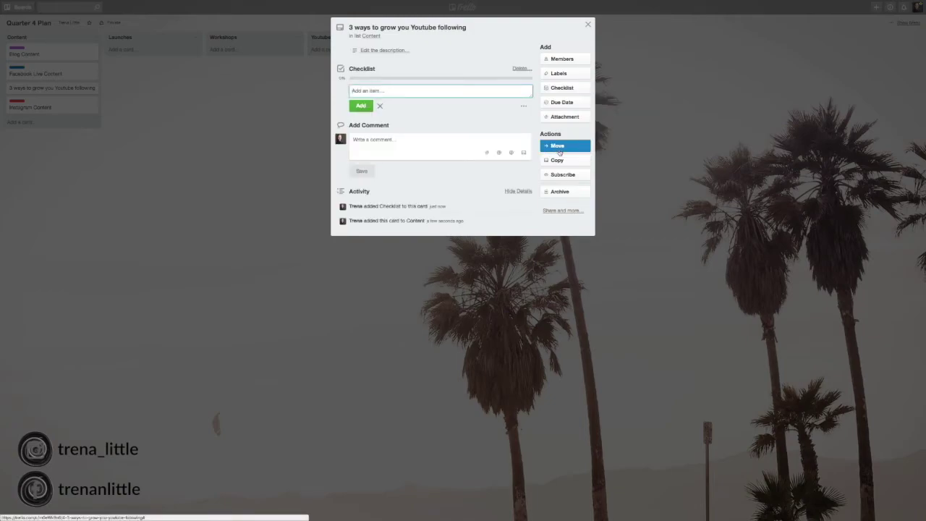
type("Promote")
key("Return")
type("Set up")
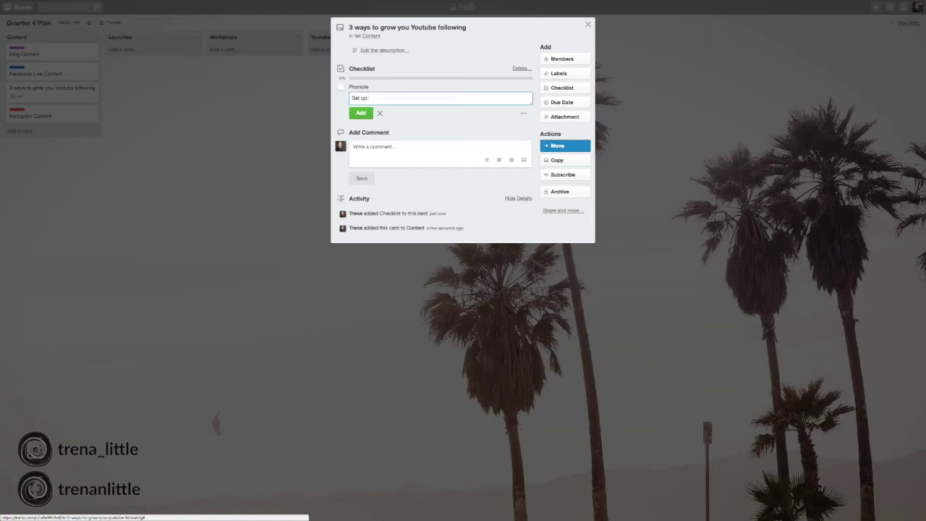
type(" in BeLive TV")
key("Return")
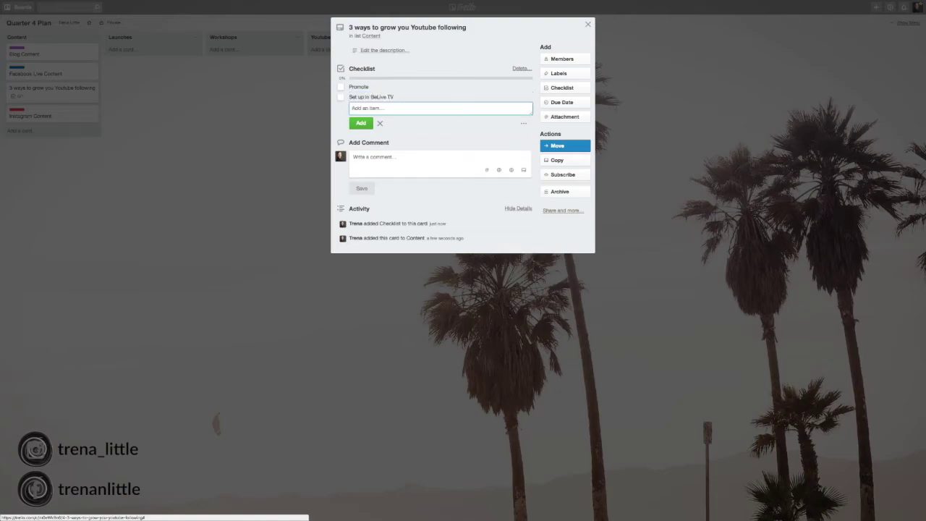
type("Sh")
type("nd email")
key("Return")
type("Pro")
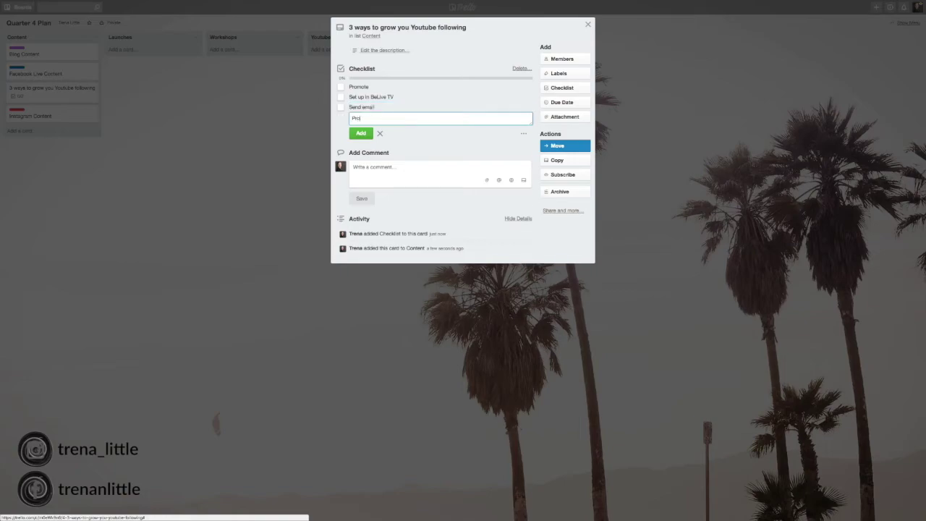
type("mote on Instagram")
key("Return")
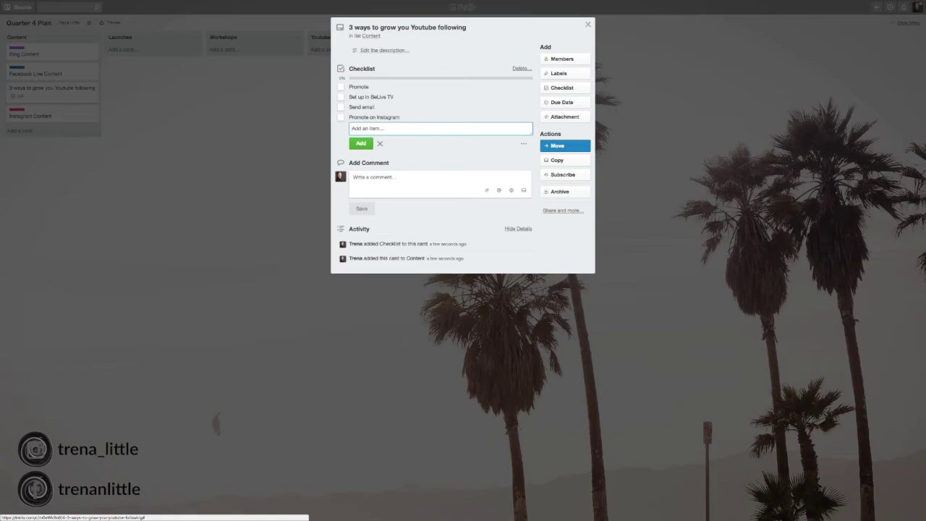
type("Create a graphic")
key("Return")
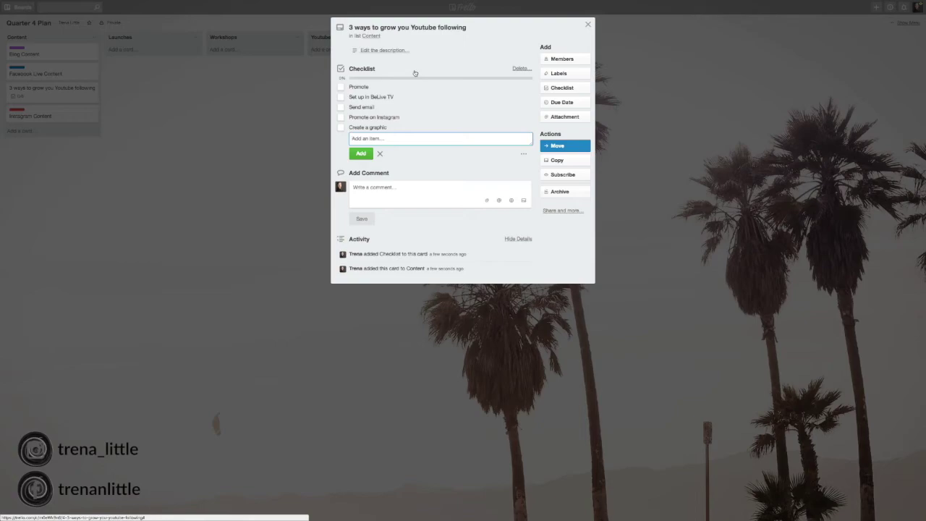
Rename the checklist to 'Facebook Live Checklist' and close the card.
left_click(362, 70)
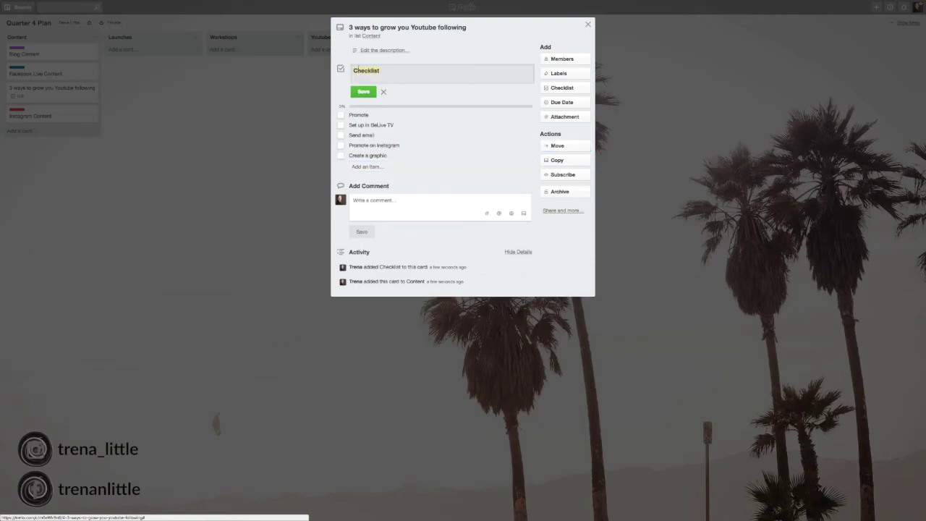
left_click(379, 70)
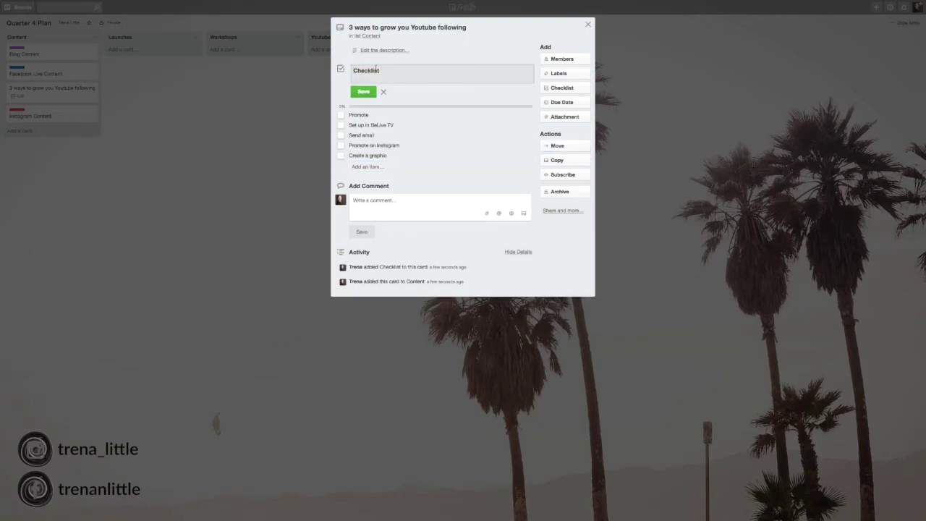
type("Facebook Live")
left_click(366, 93)
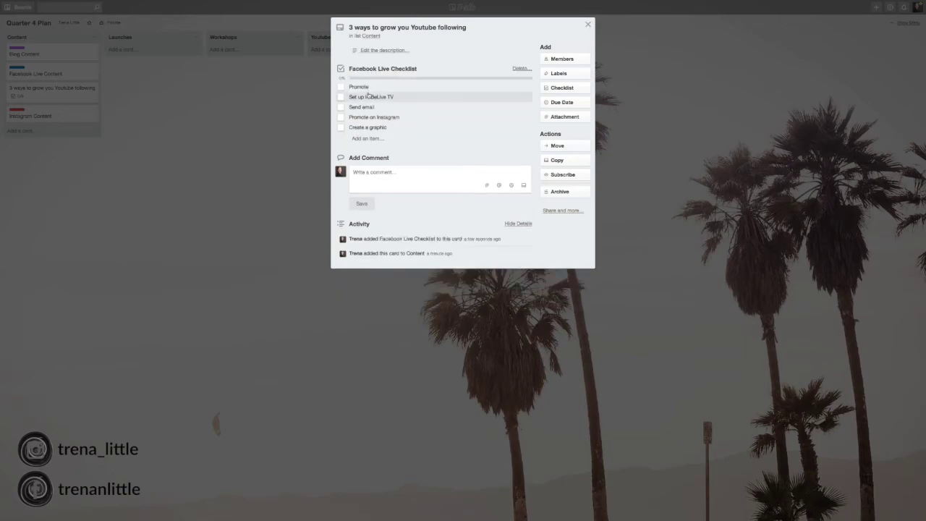
left_click(587, 25)
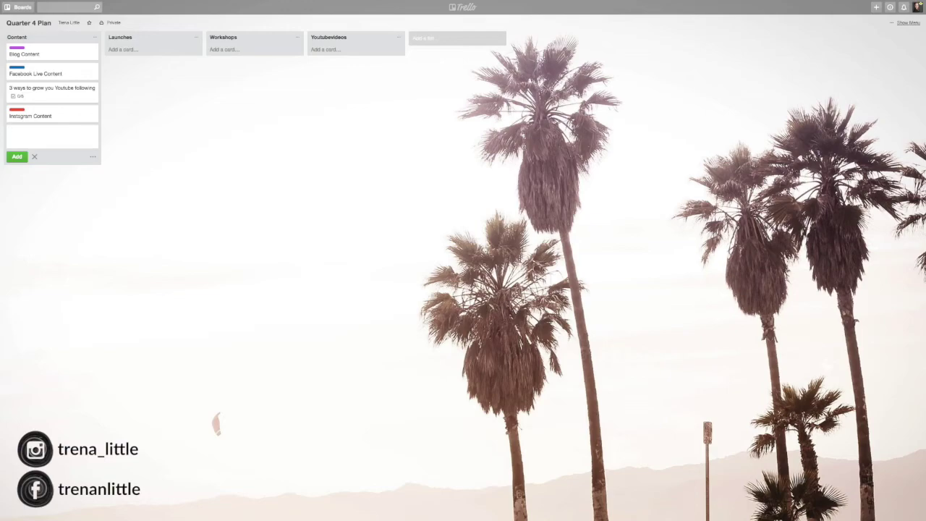
Add a 'Blog content vs Youtube content' card above Instagram Content and open it.
type("Blog content vs Youtube content")
key("Return")
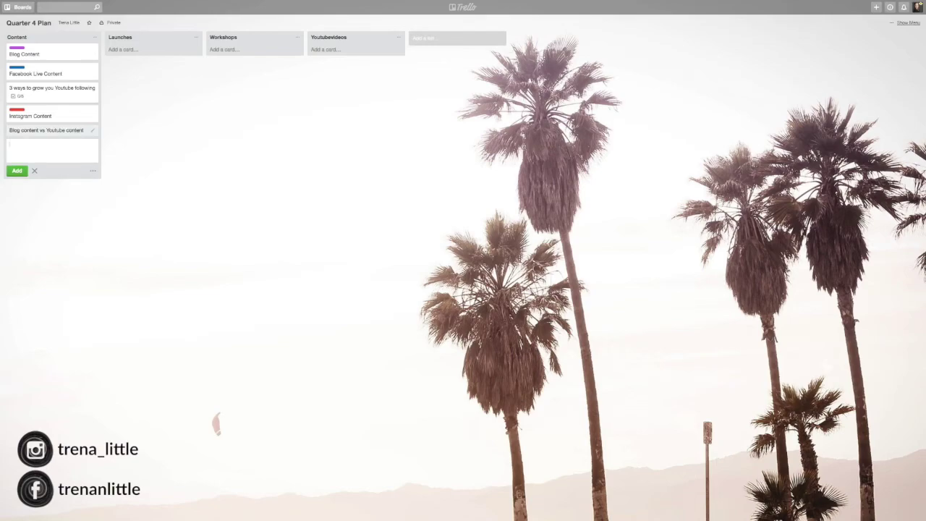
left_click_drag(29, 128, 29, 109)
left_click(81, 112)
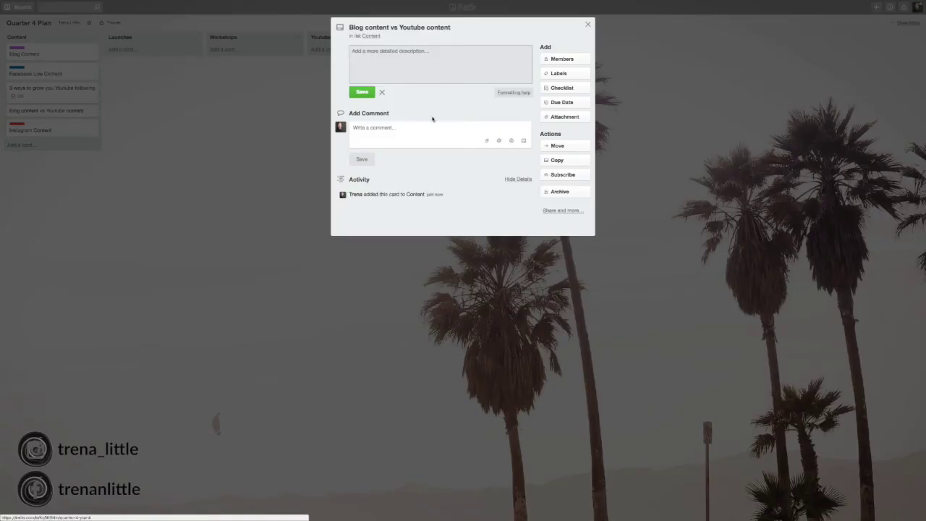
Add a checklist to the card copying items from the Facebook Live Checklist.
left_click(570, 89)
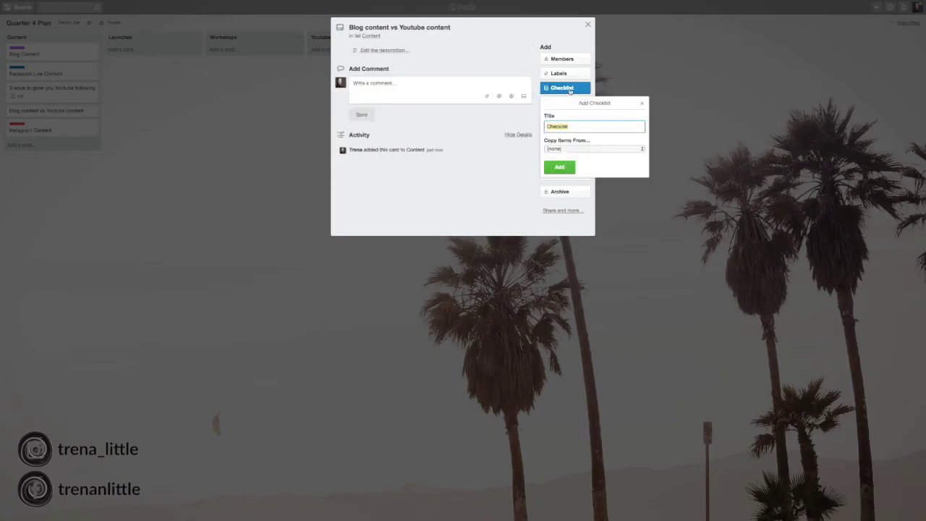
left_click(642, 149)
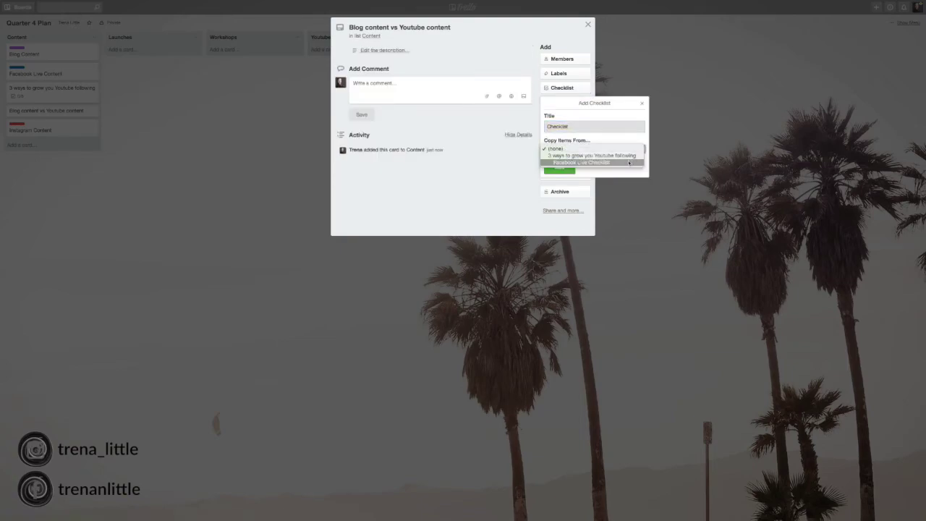
left_click(628, 162)
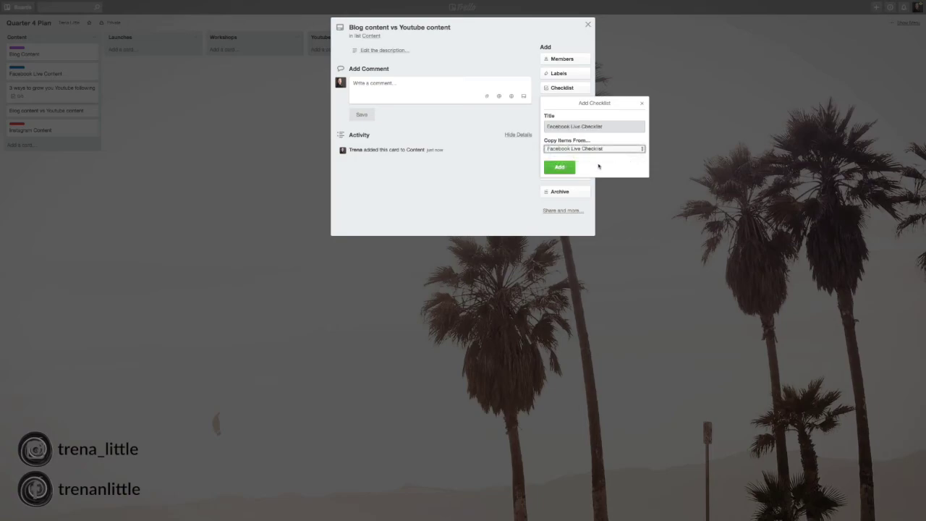
left_click(559, 168)
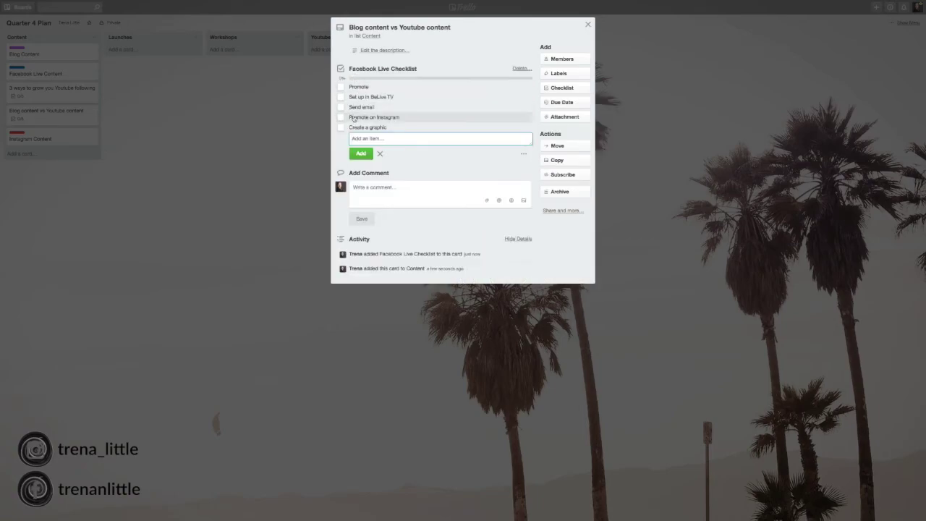